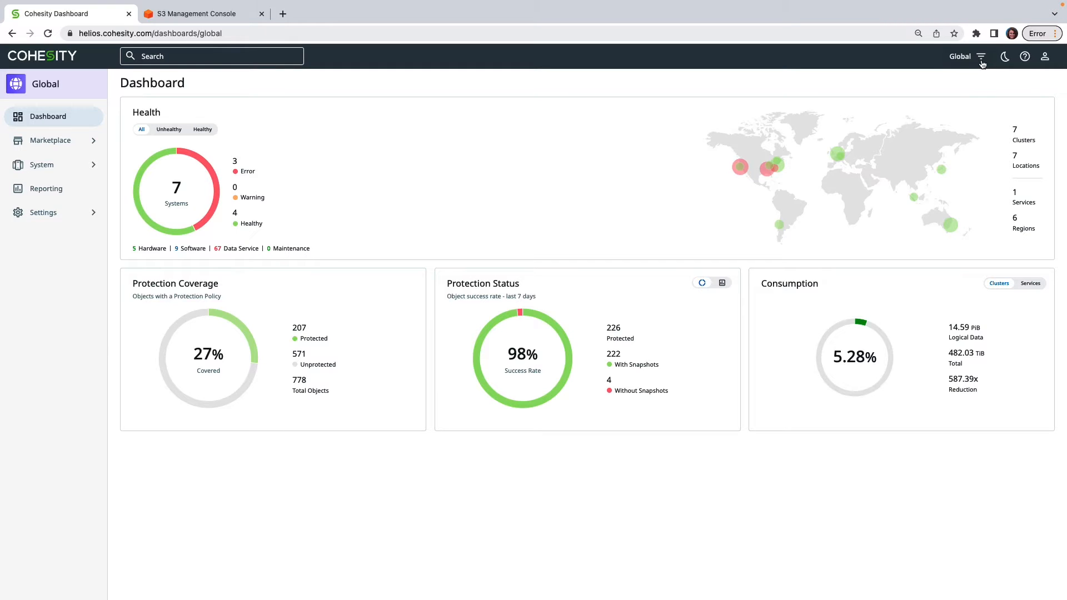
- Switch to the DEM-COH01 cluster and display its SmartFiles views
{"action": "left_click", "coordinate": [982, 58]}
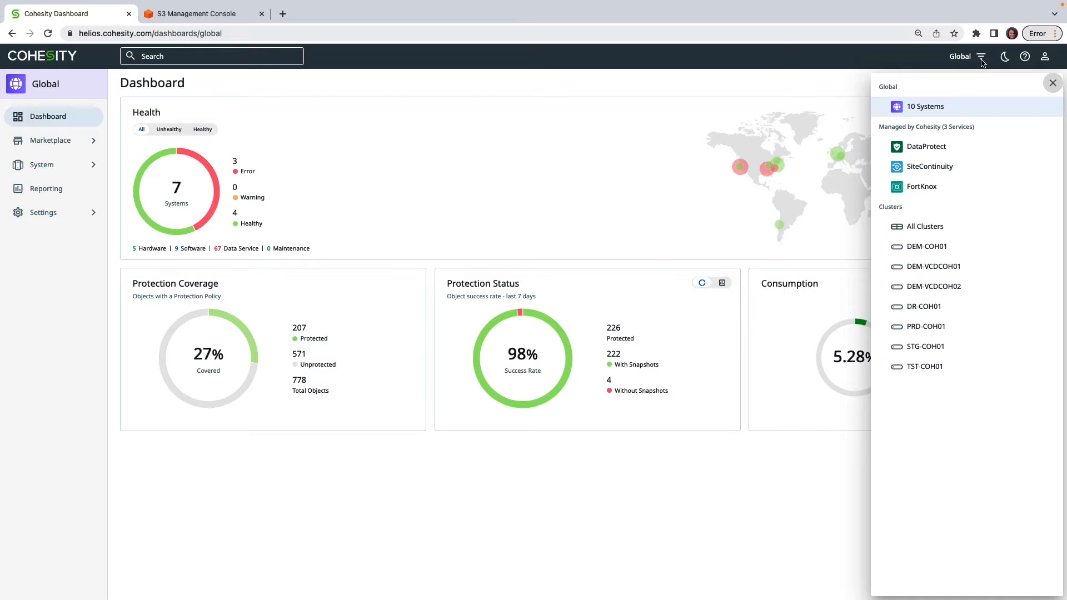
{"action": "left_click", "coordinate": [967, 253]}
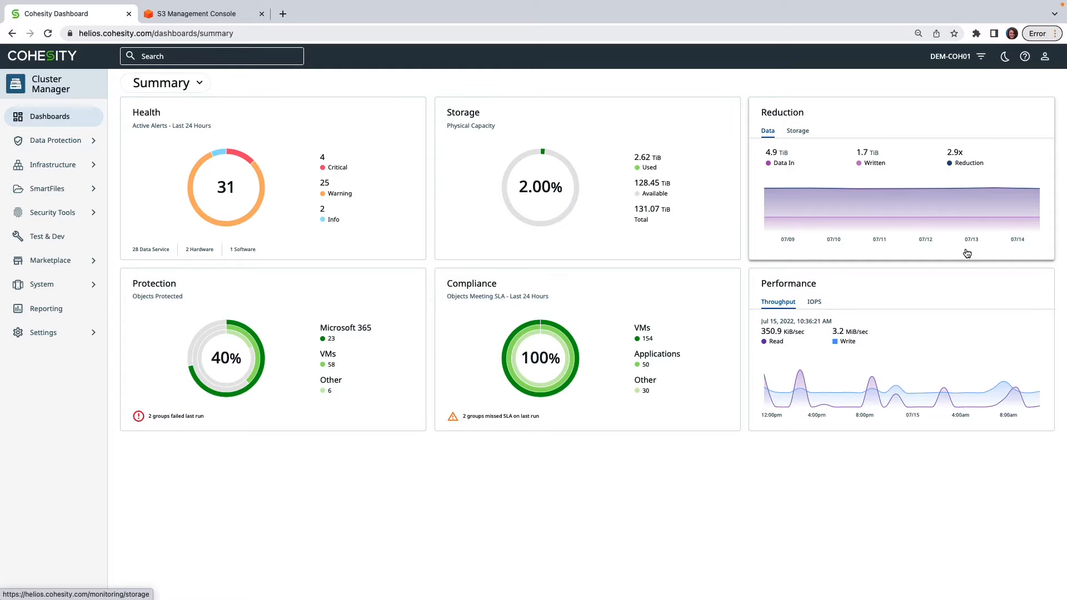
{"action": "left_click", "coordinate": [80, 194]}
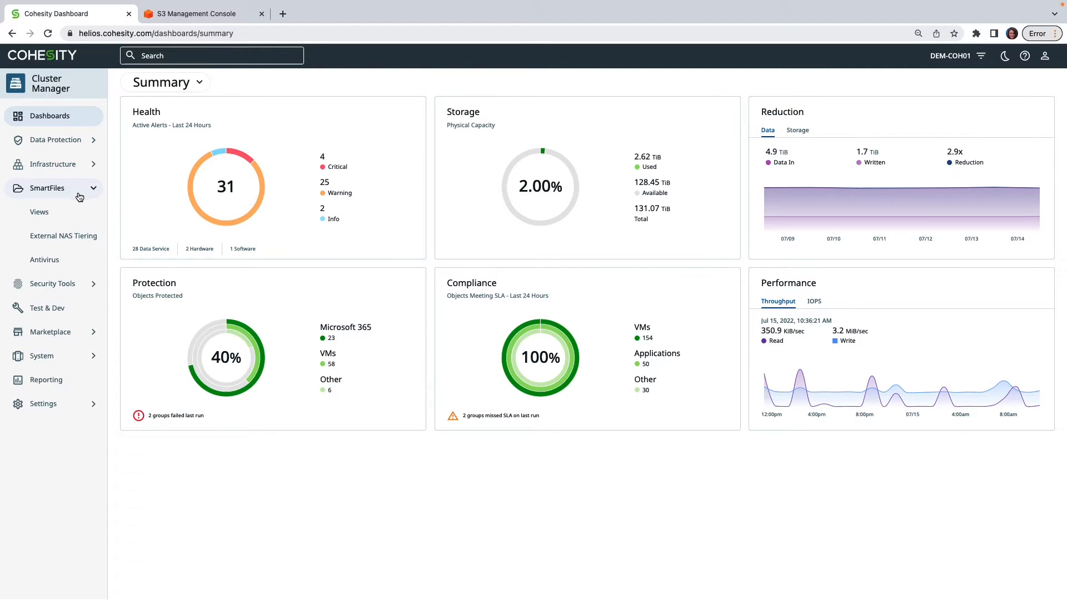
{"action": "left_click", "coordinate": [78, 219]}
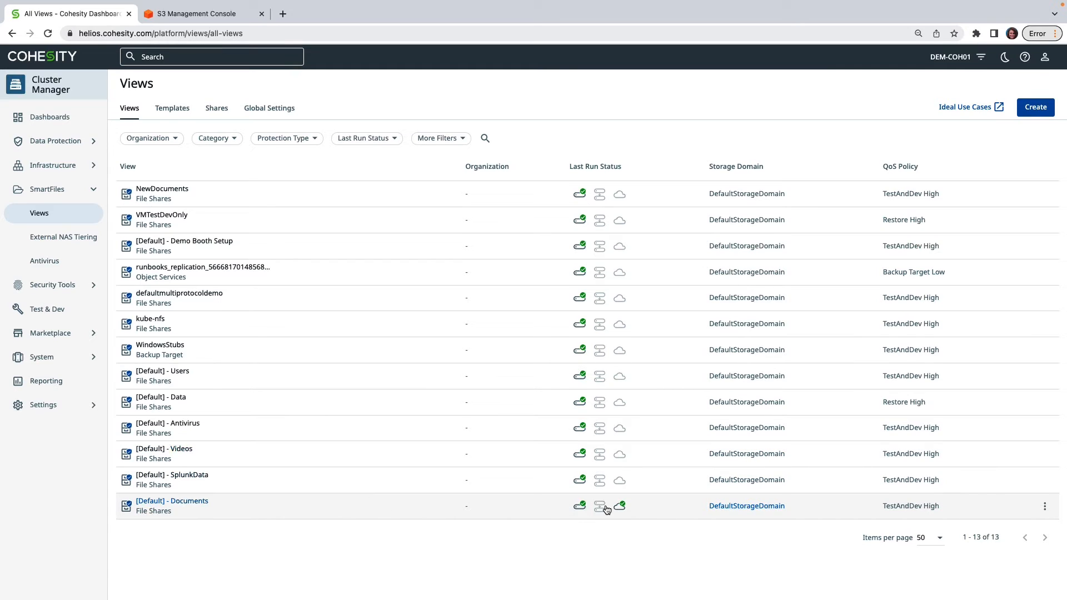
- Open the [Default] - Documents view for editing and examine its category, read/write protocol and protection settings
{"action": "left_click", "coordinate": [1045, 508]}
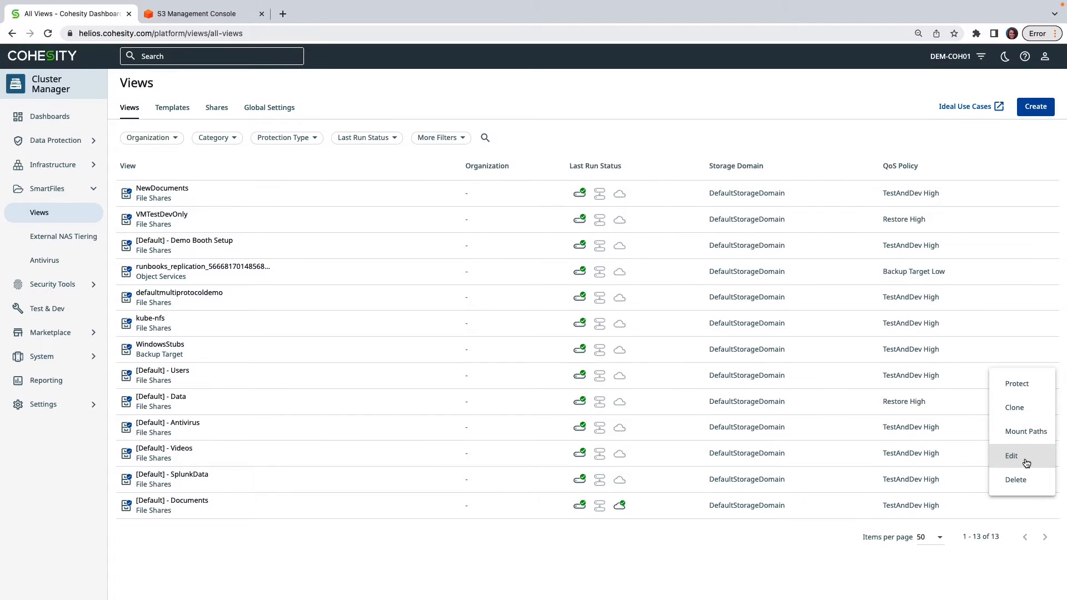
{"action": "left_click", "coordinate": [1024, 462]}
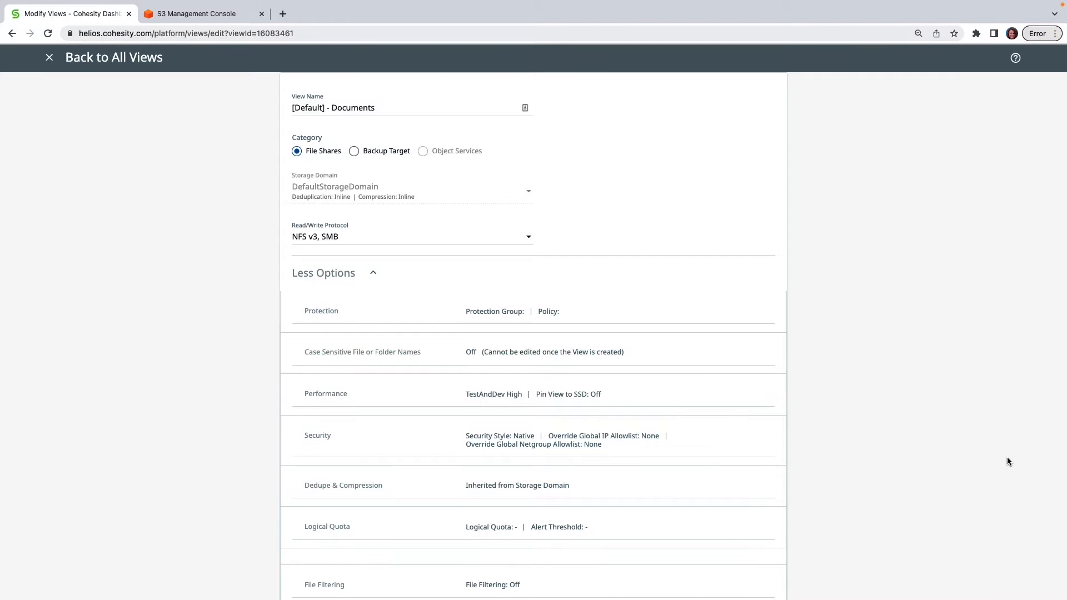
{"action": "scroll", "coordinate": [977, 460], "scroll_direction": "down", "scroll_amount": 1}
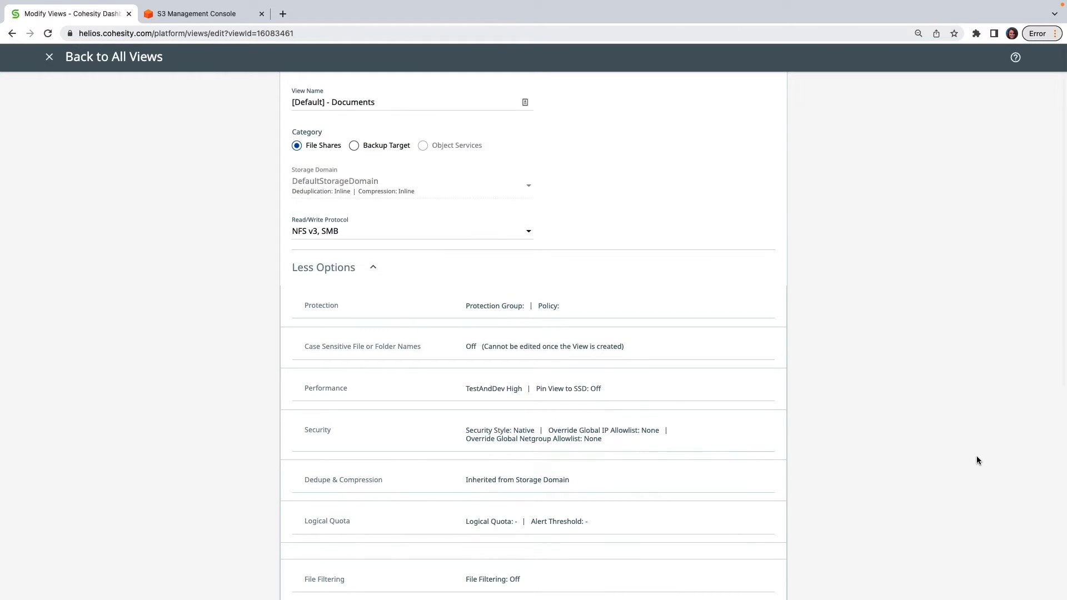
{"action": "scroll", "coordinate": [959, 451], "scroll_direction": "down", "scroll_amount": 1}
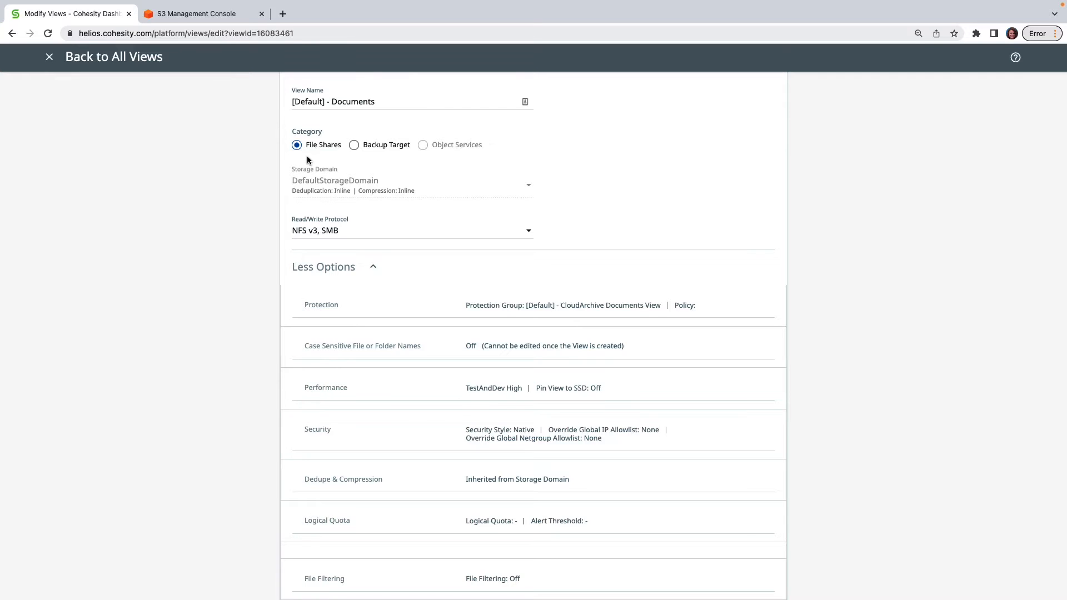
{"action": "scroll", "coordinate": [545, 238], "scroll_direction": "down", "scroll_amount": 1}
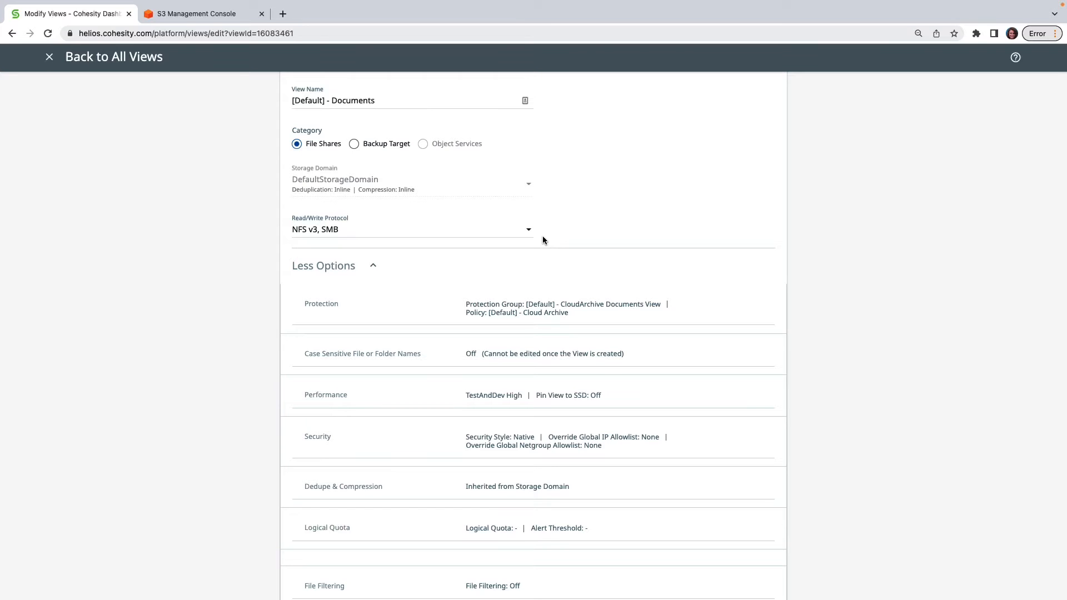
{"action": "scroll", "coordinate": [543, 236], "scroll_direction": "up", "scroll_amount": 1}
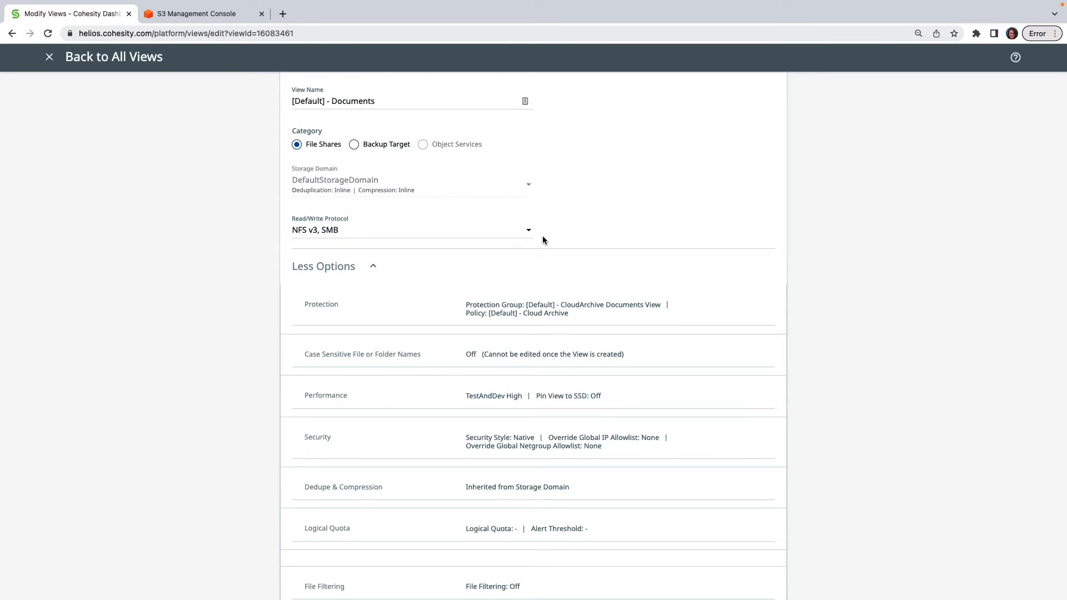
{"action": "scroll", "coordinate": [543, 236], "scroll_direction": "up", "scroll_amount": 1}
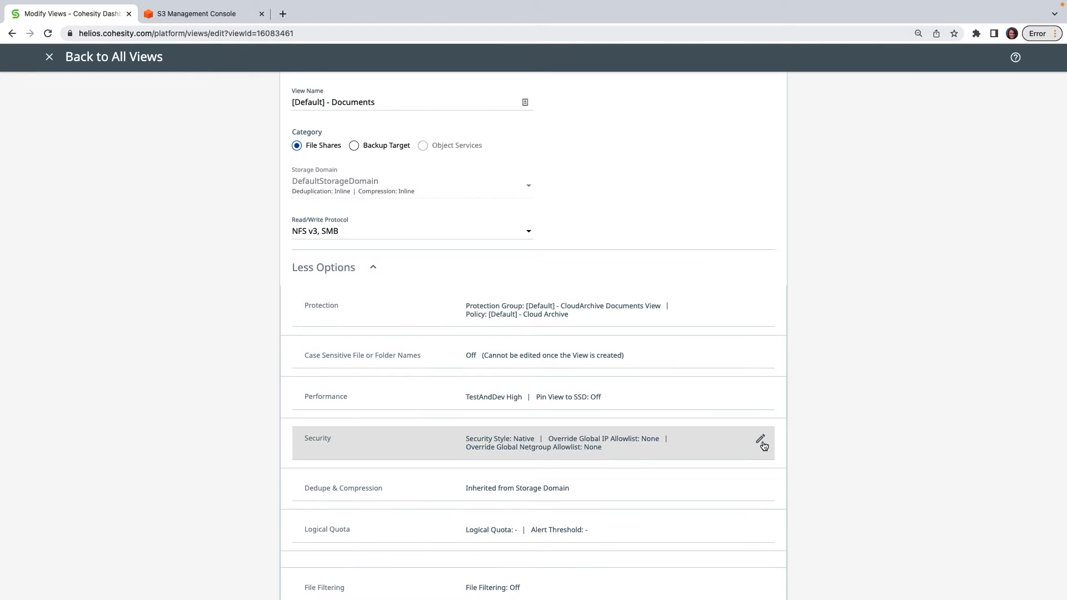
- Expand the view's Security settings and examine the IP allowlist, netgroup allowlist and security style options
{"action": "scroll", "coordinate": [764, 445], "scroll_direction": "up", "scroll_amount": 1}
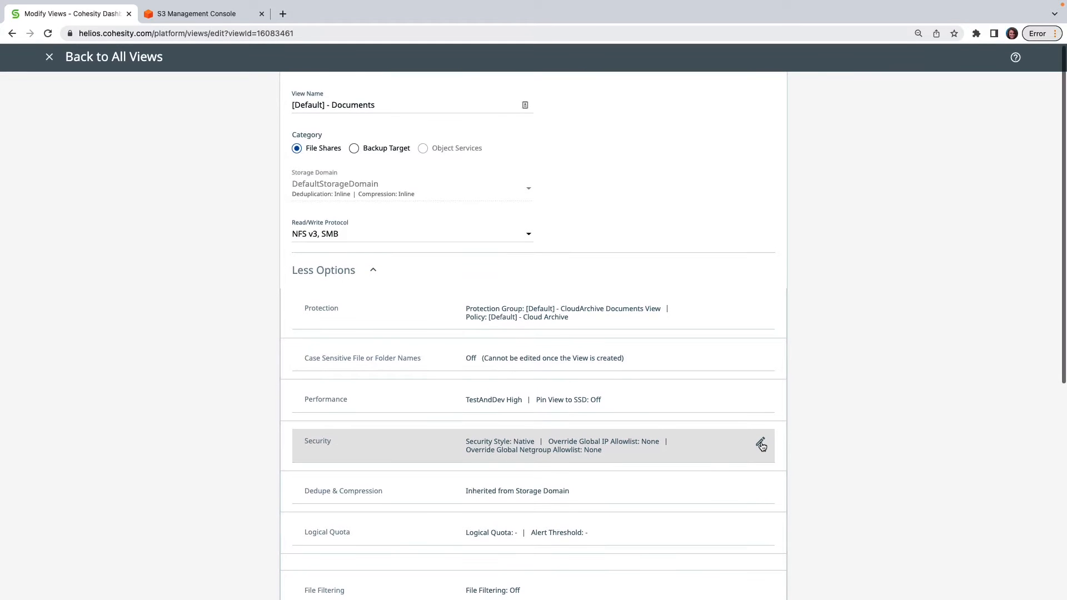
{"action": "left_click", "coordinate": [761, 443]}
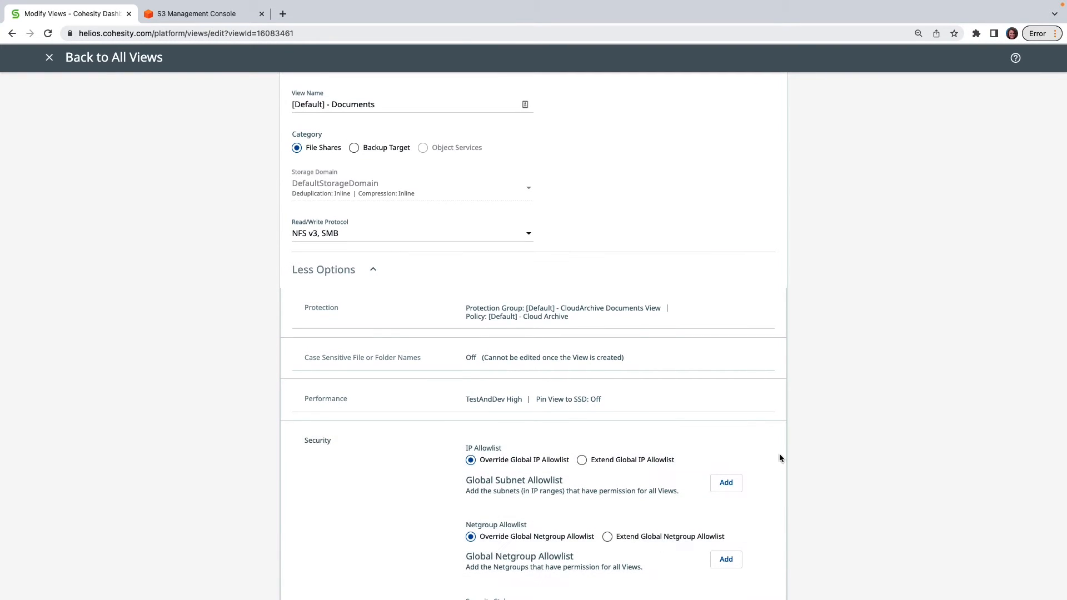
{"action": "scroll", "coordinate": [813, 472], "scroll_direction": "down", "scroll_amount": 5}
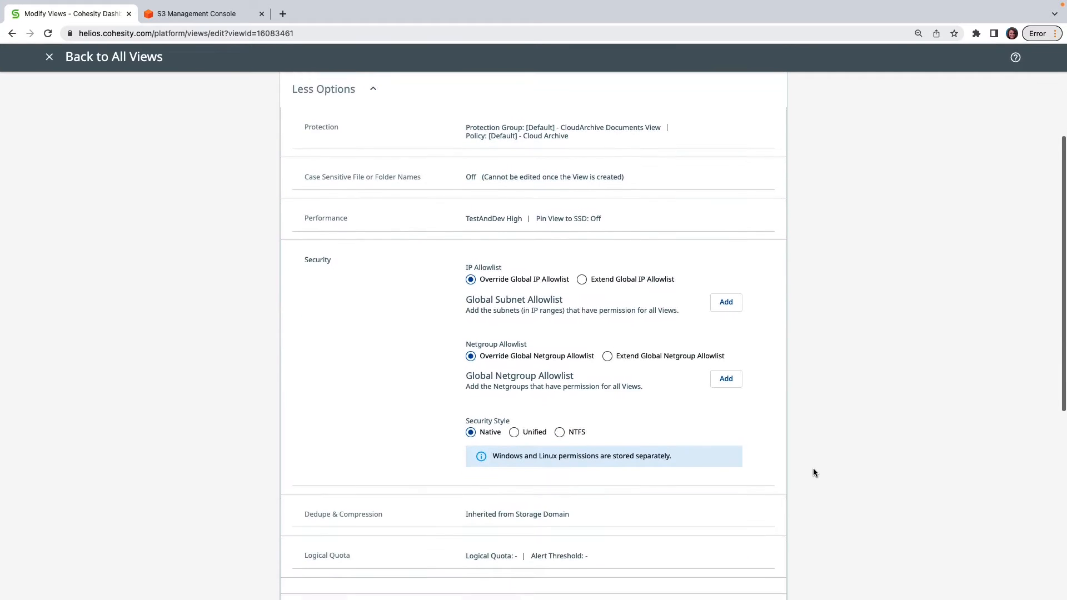
{"action": "scroll", "coordinate": [814, 473], "scroll_direction": "down", "scroll_amount": 2}
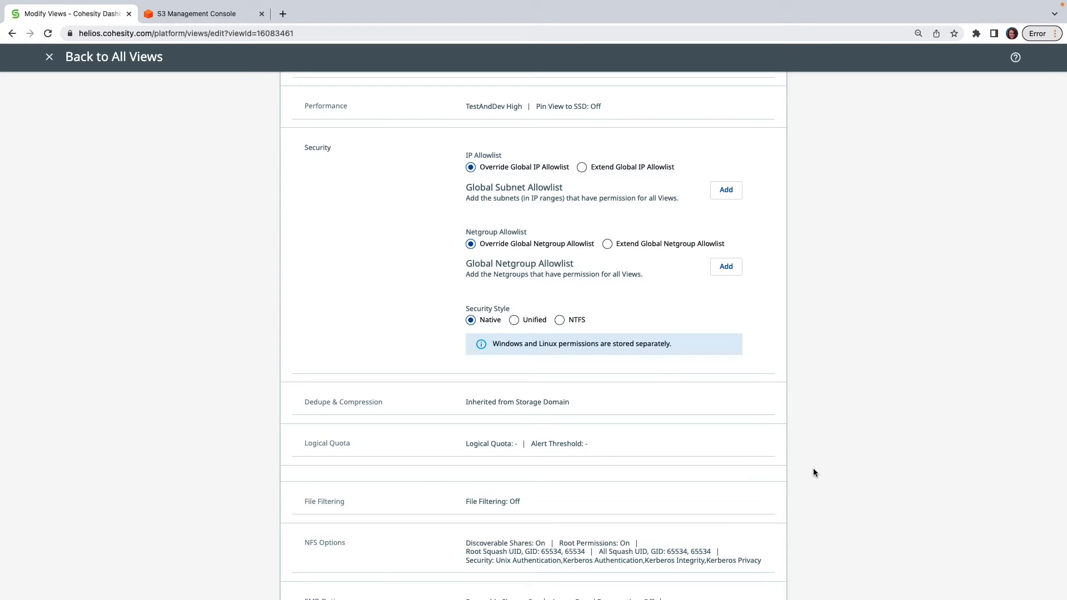
- Expand the view's NFS Options and examine the root permissions, squash IDs and supported security modes
{"action": "scroll", "coordinate": [814, 472], "scroll_direction": "down", "scroll_amount": 5}
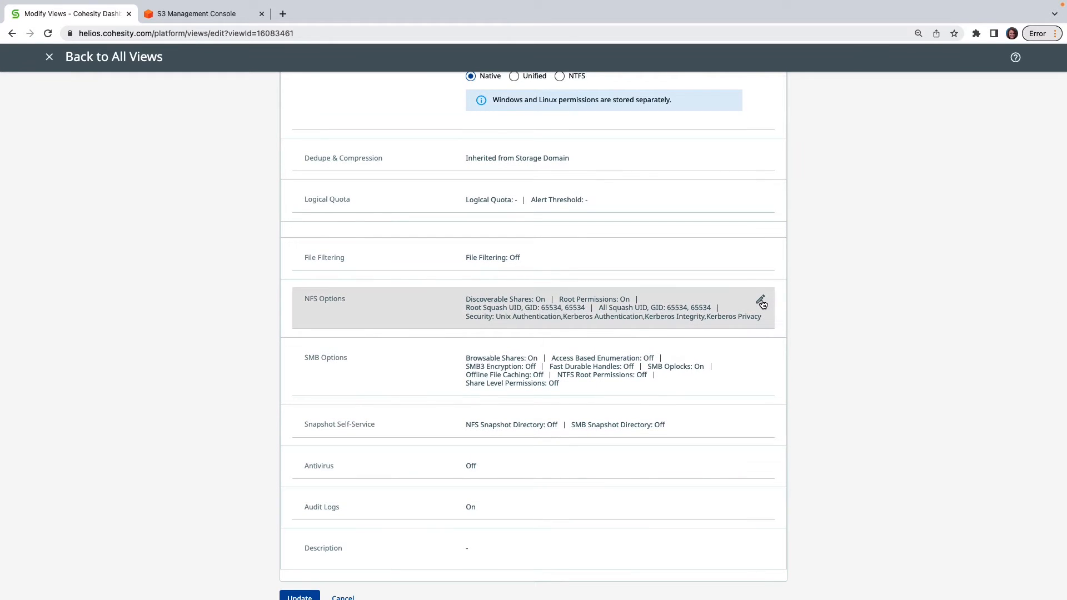
{"action": "left_click", "coordinate": [760, 301]}
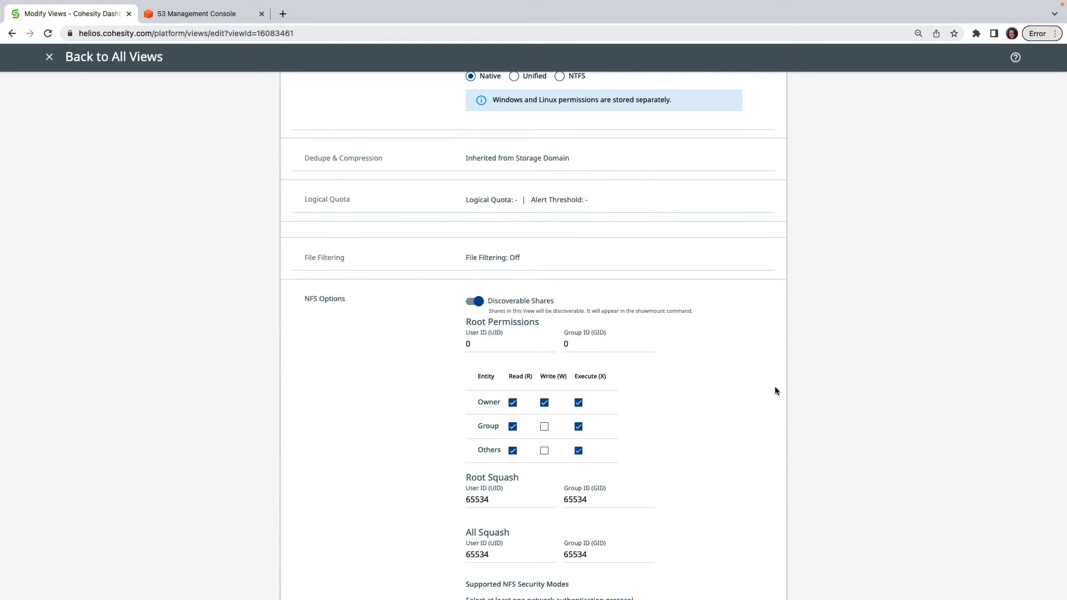
{"action": "scroll", "coordinate": [812, 438], "scroll_direction": "down", "scroll_amount": 3}
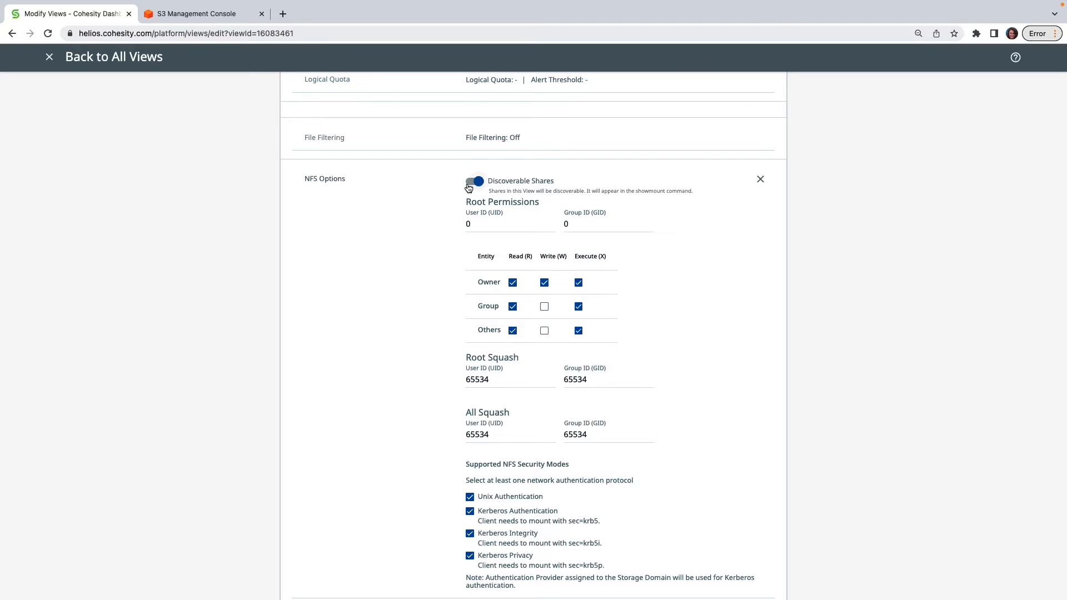
- Expand the view's SMB Options and examine the share toggles, NTFS root permissions, share-level permissions and super users
{"action": "scroll", "coordinate": [739, 404], "scroll_direction": "down", "scroll_amount": 5}
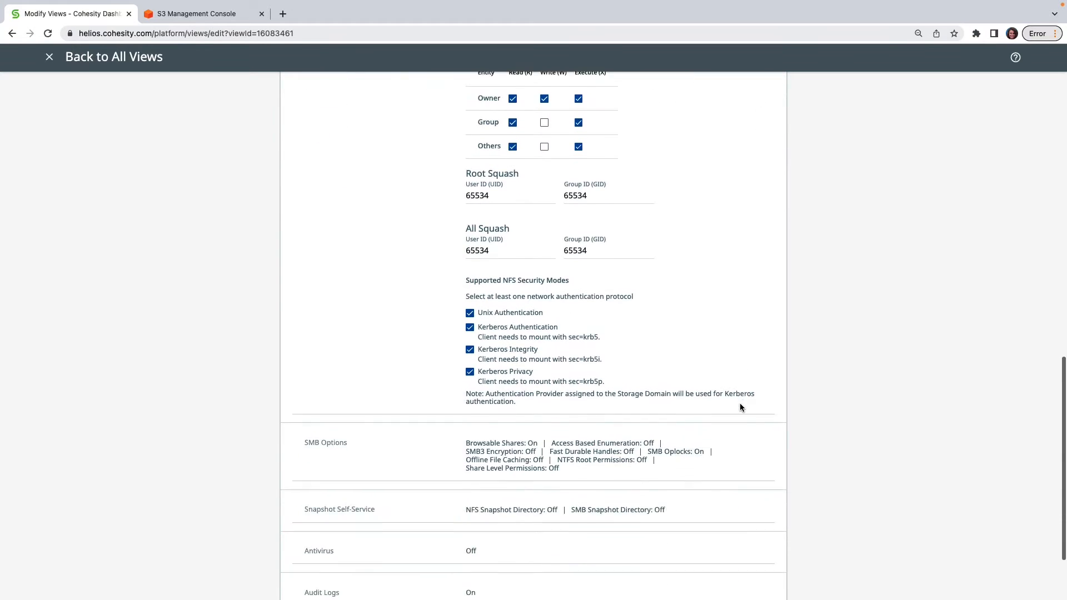
{"action": "scroll", "coordinate": [739, 407], "scroll_direction": "down", "scroll_amount": 3}
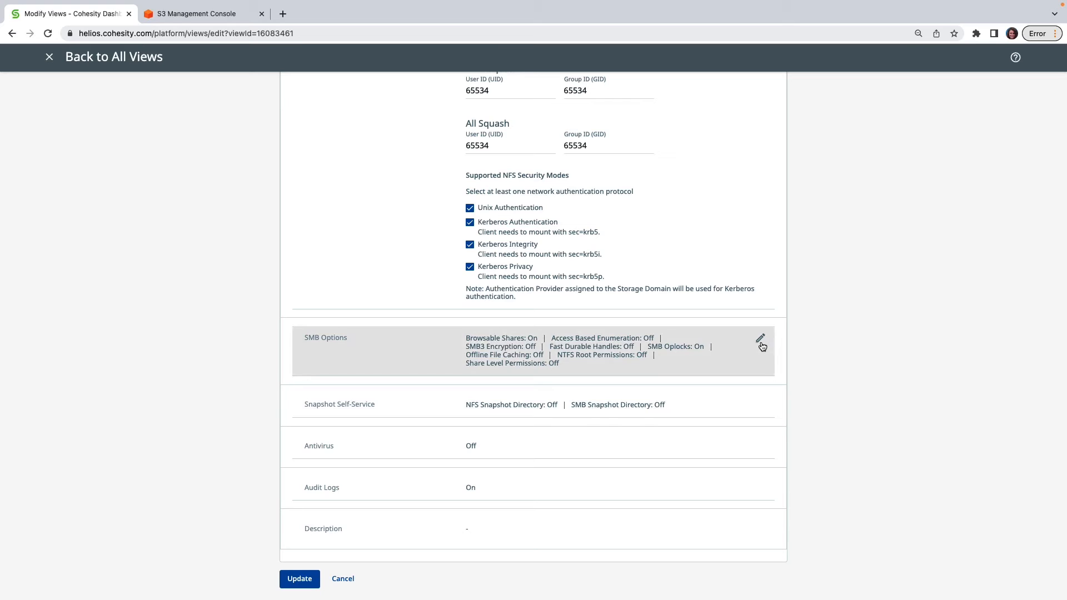
{"action": "left_click", "coordinate": [760, 340]}
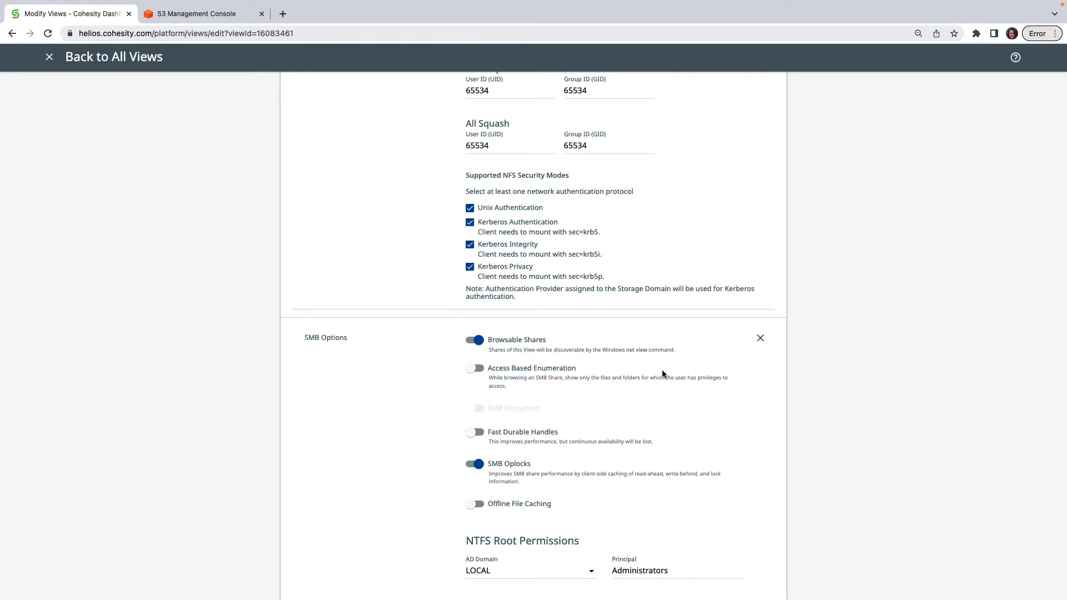
{"action": "scroll", "coordinate": [758, 516], "scroll_direction": "down", "scroll_amount": 5}
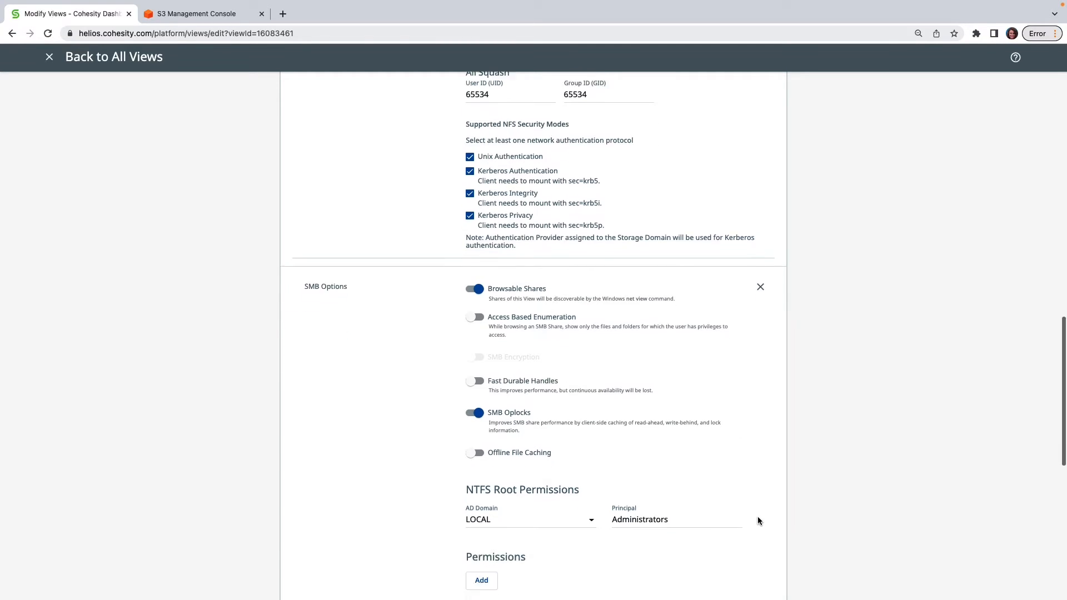
{"action": "scroll", "coordinate": [758, 520], "scroll_direction": "down", "scroll_amount": 7}
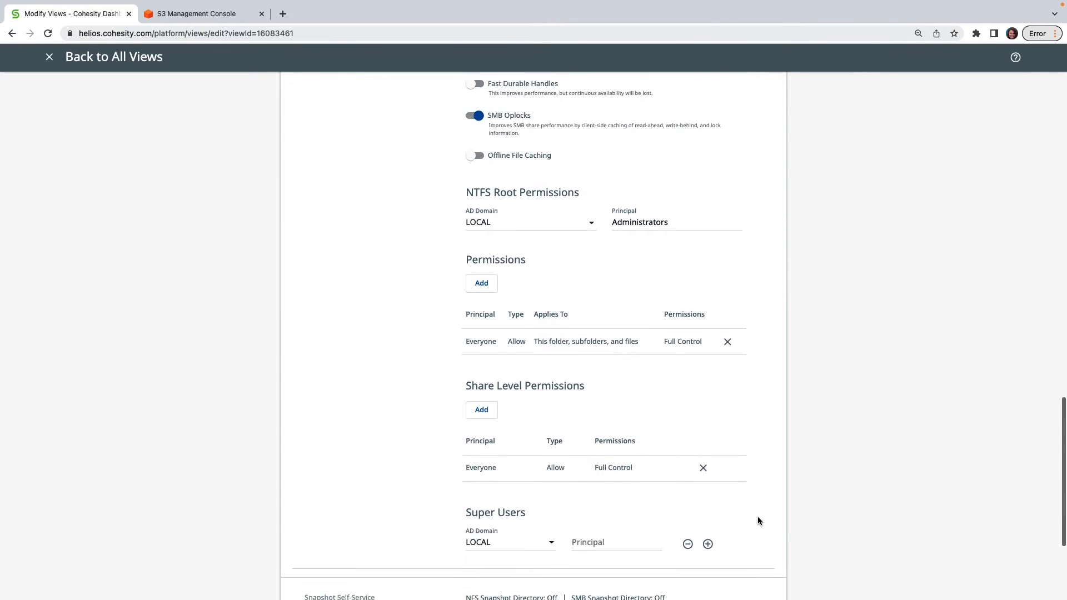
- Open the view's Antivirus setting for inspection, and leave the view editor without saving
{"action": "scroll", "coordinate": [758, 519], "scroll_direction": "down", "scroll_amount": 1}
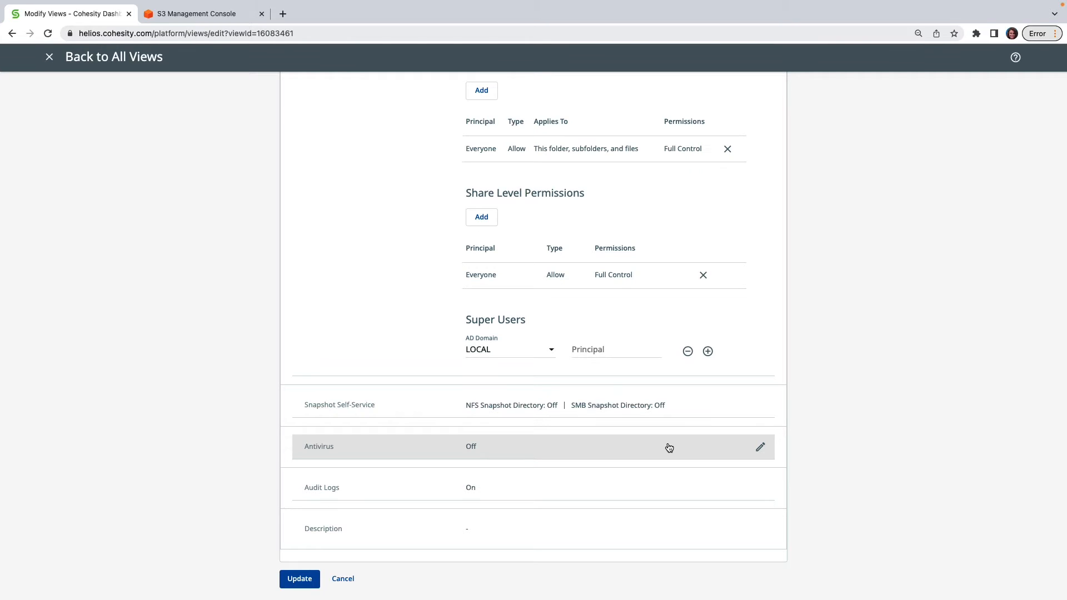
{"action": "left_click", "coordinate": [760, 448]}
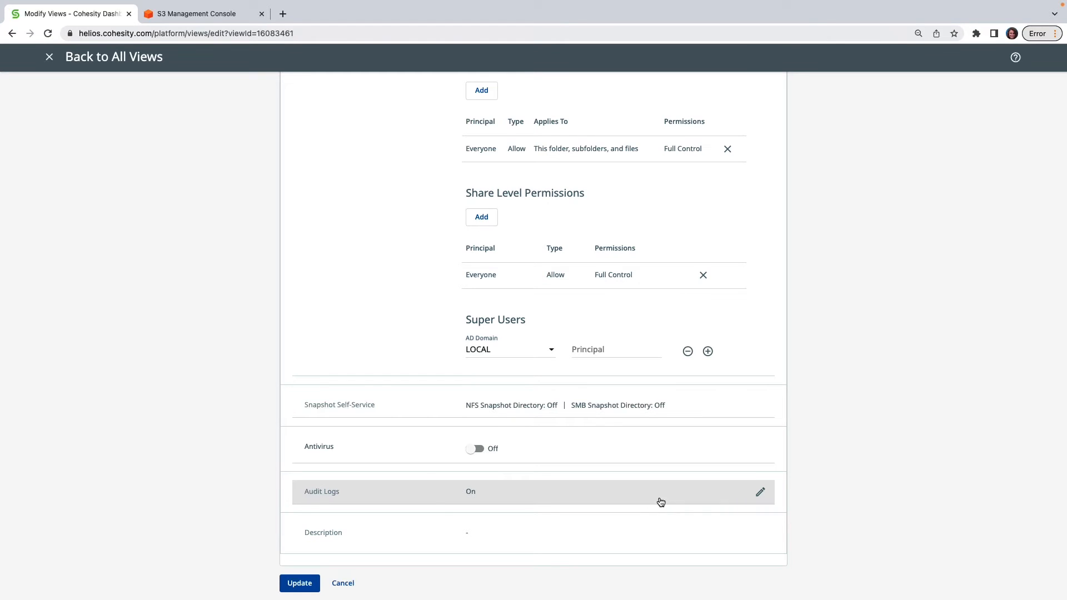
{"action": "left_click", "coordinate": [356, 588]}
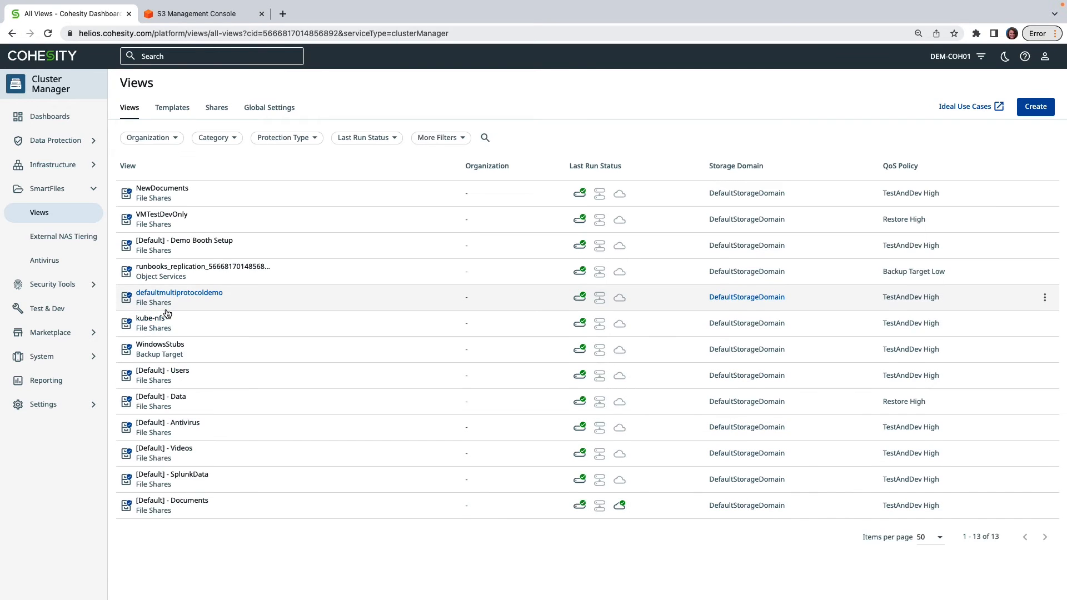
- Go to the cluster's External Targets and start registering a new external target
{"action": "left_click", "coordinate": [77, 169]}
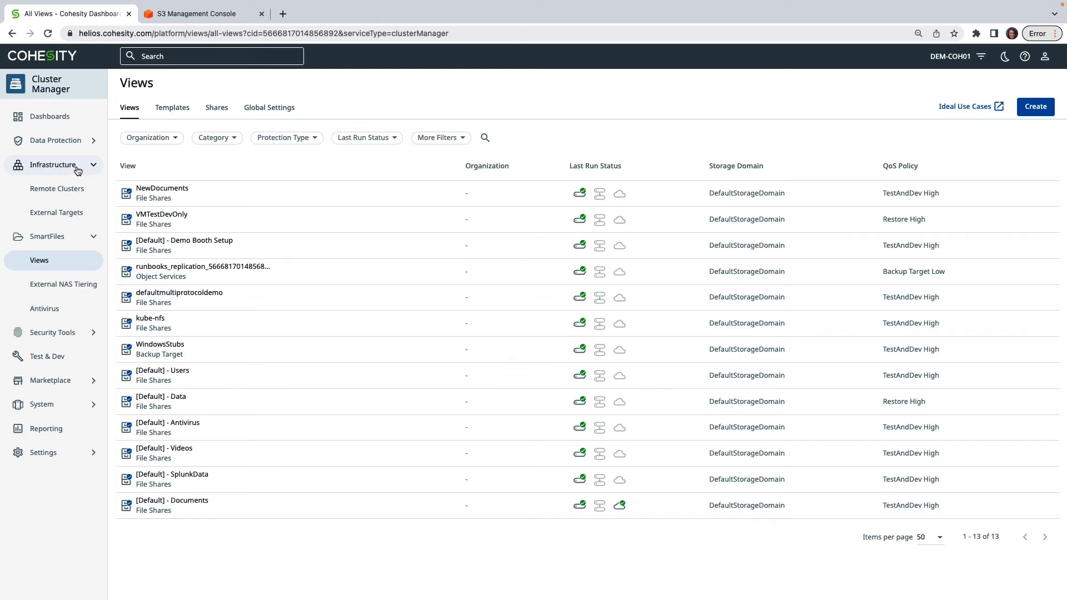
{"action": "left_click", "coordinate": [89, 218]}
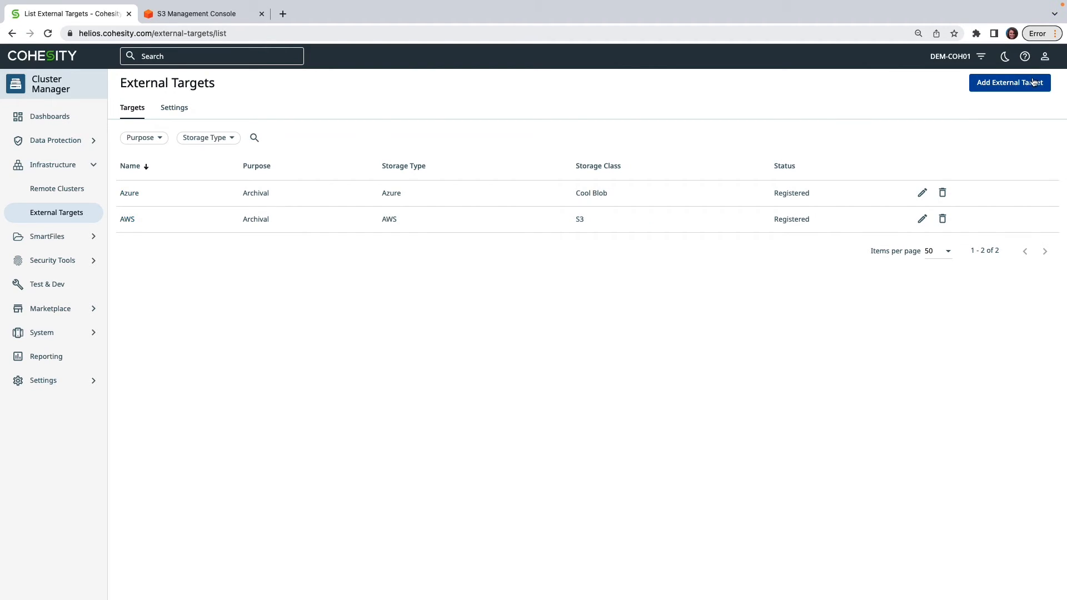
{"action": "left_click", "coordinate": [1013, 87]}
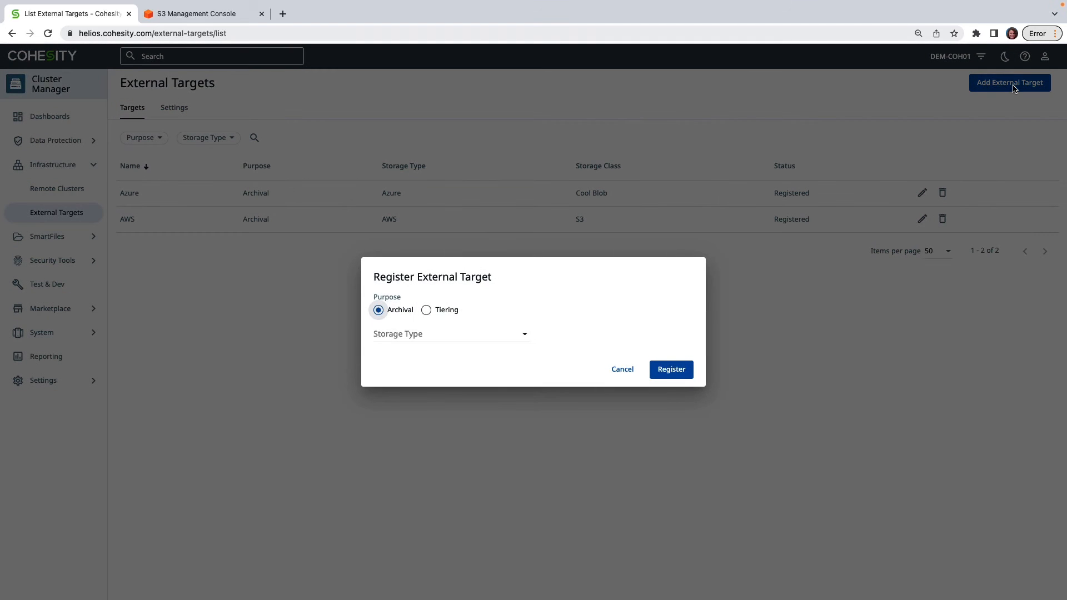
- Set the new archival target's storage type to AWS and its storage class to S3-Glacier-Deep-Archive
{"action": "left_click", "coordinate": [520, 339]}
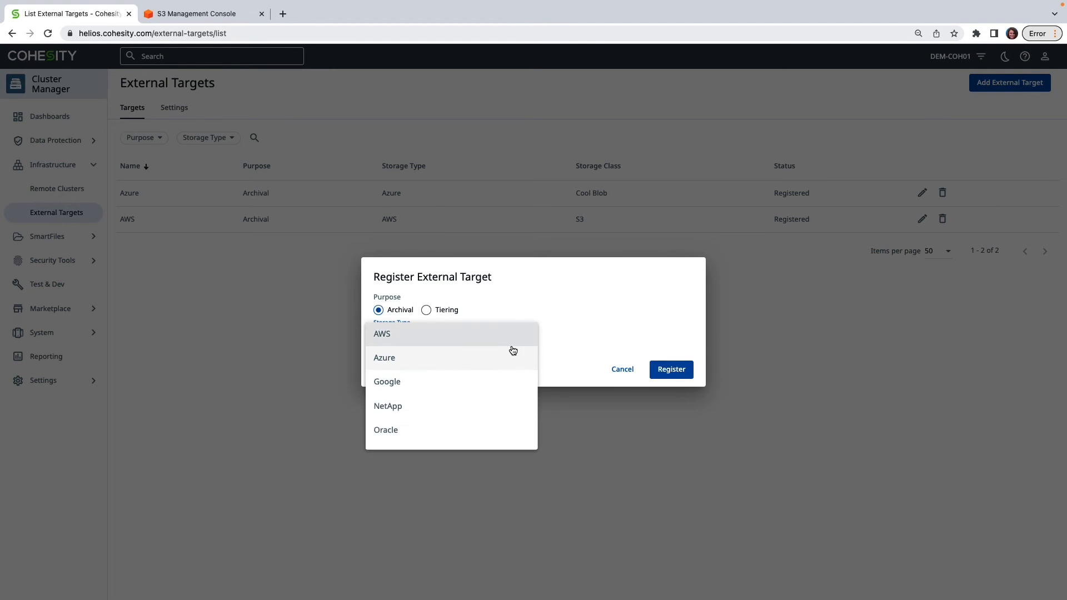
{"action": "scroll", "coordinate": [513, 377], "scroll_direction": "down", "scroll_amount": 2}
{"action": "scroll", "coordinate": [512, 374], "scroll_direction": "up", "scroll_amount": 2}
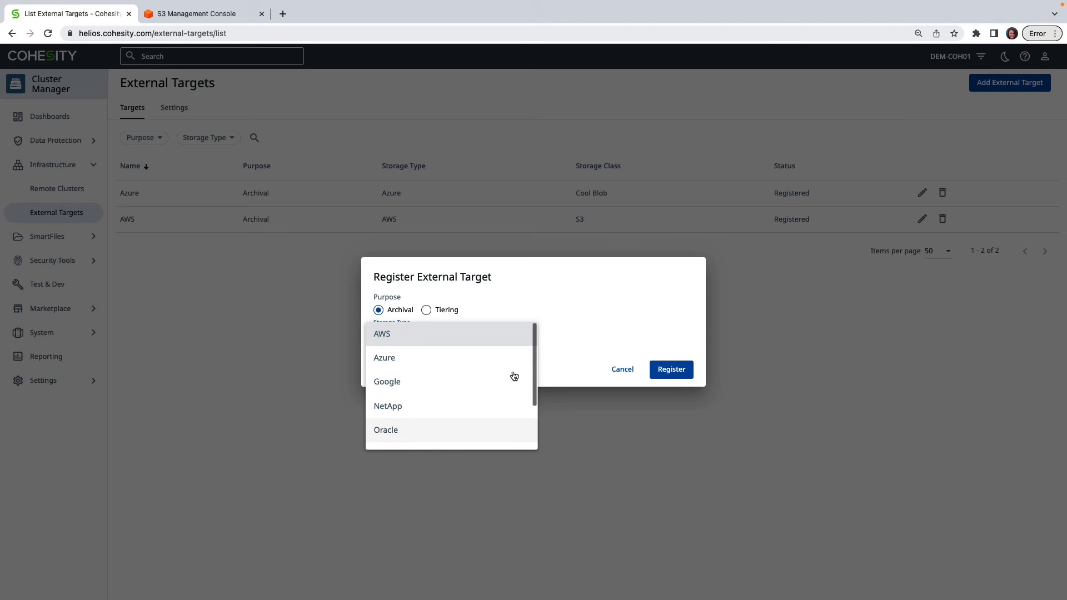
{"action": "left_click", "coordinate": [429, 343]}
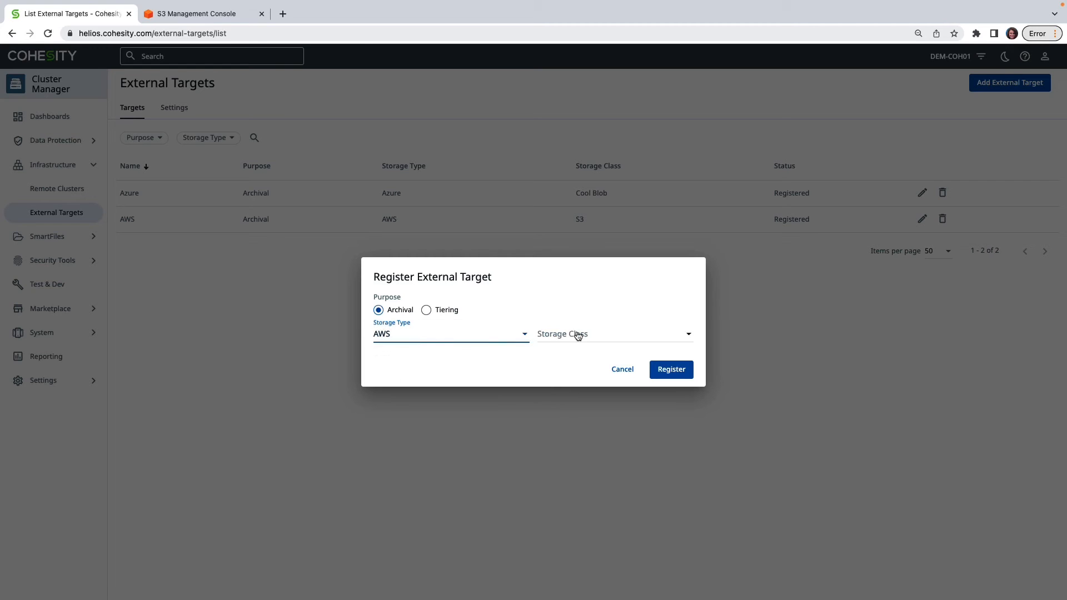
{"action": "left_click", "coordinate": [687, 335]}
{"action": "scroll", "coordinate": [657, 406], "scroll_direction": "down", "scroll_amount": 2}
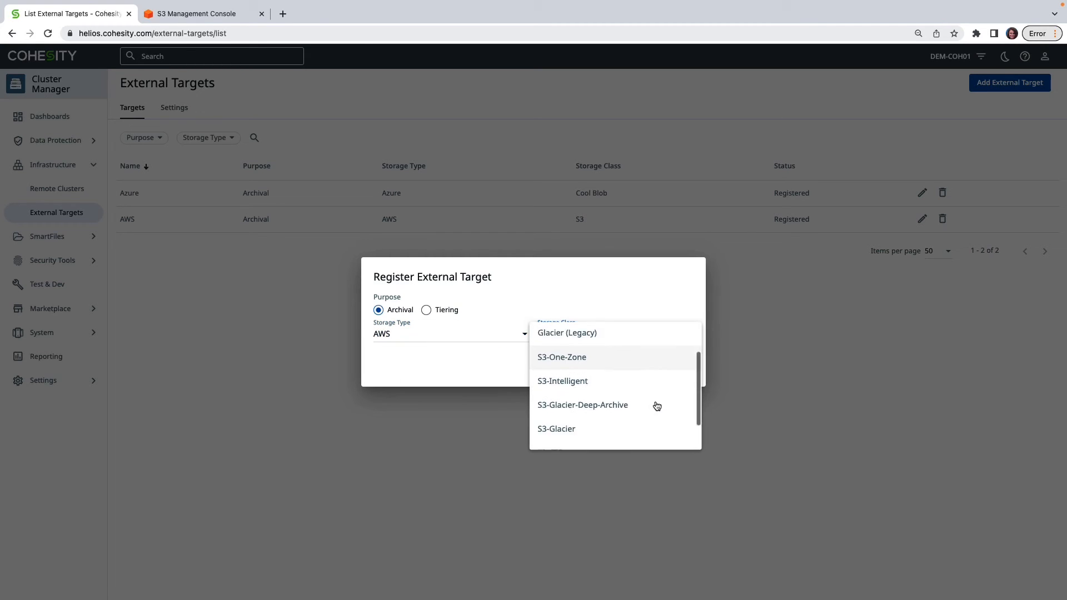
{"action": "scroll", "coordinate": [657, 406], "scroll_direction": "down", "scroll_amount": 1}
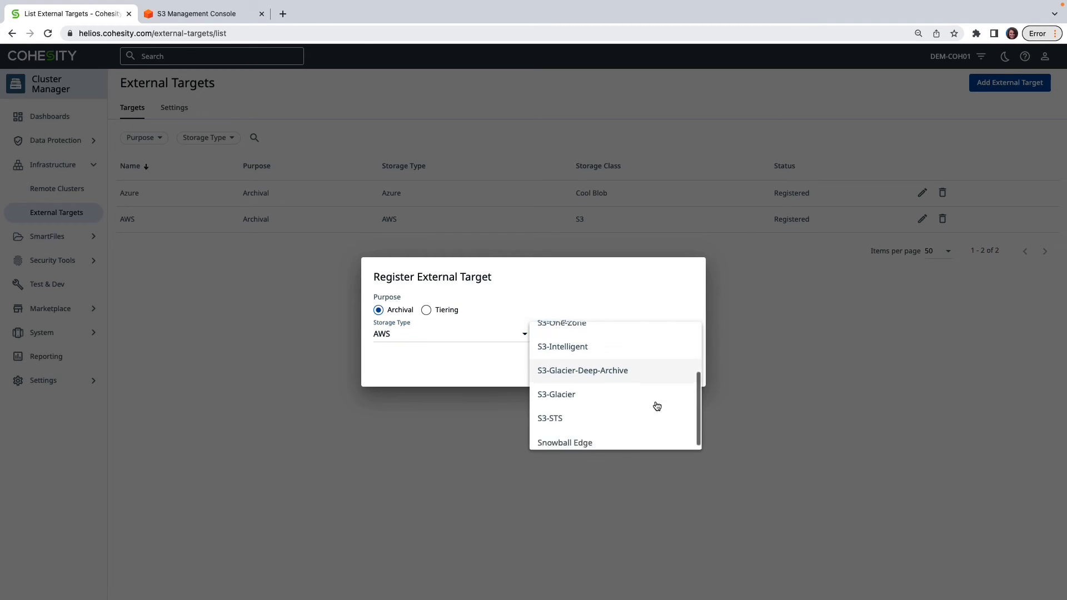
{"action": "left_click", "coordinate": [646, 371]}
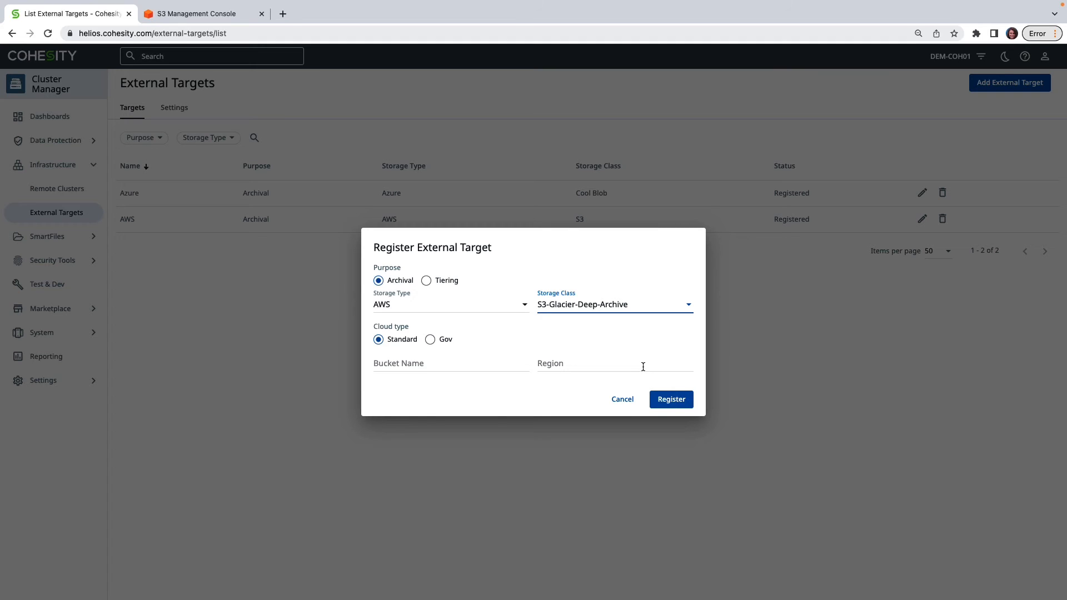
- Abandon the external target registration and go to the cluster's data protection policies
{"action": "left_click", "coordinate": [623, 400]}
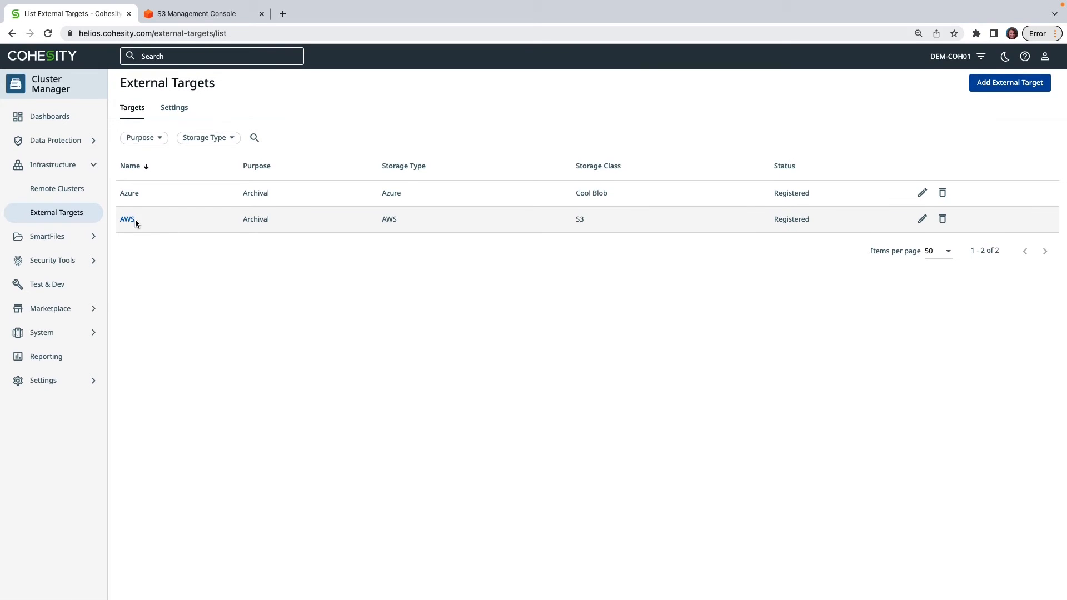
{"action": "left_click", "coordinate": [79, 146]}
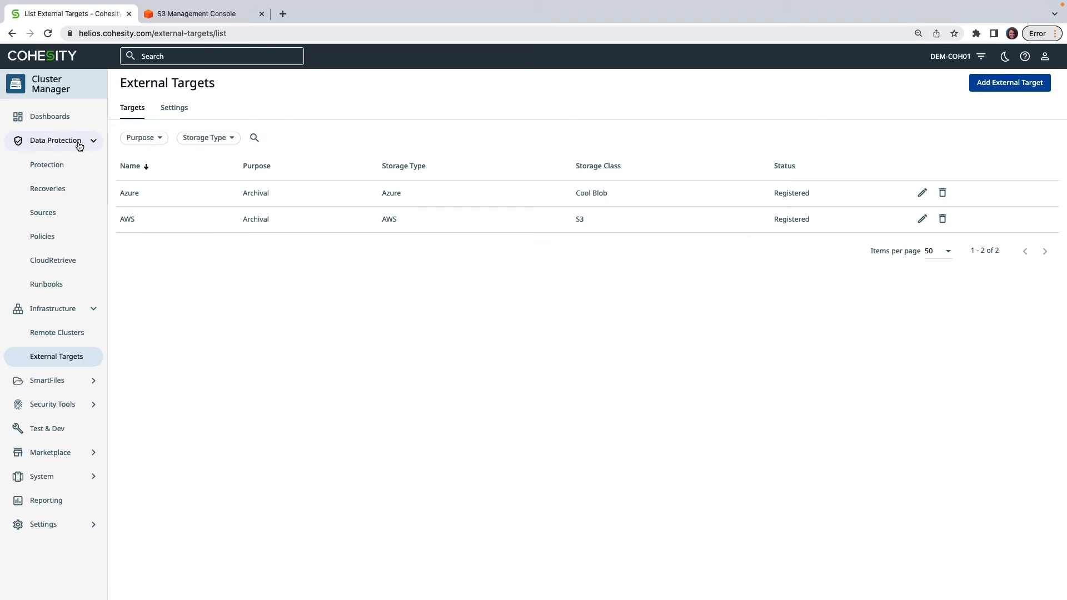
{"action": "left_click", "coordinate": [82, 240]}
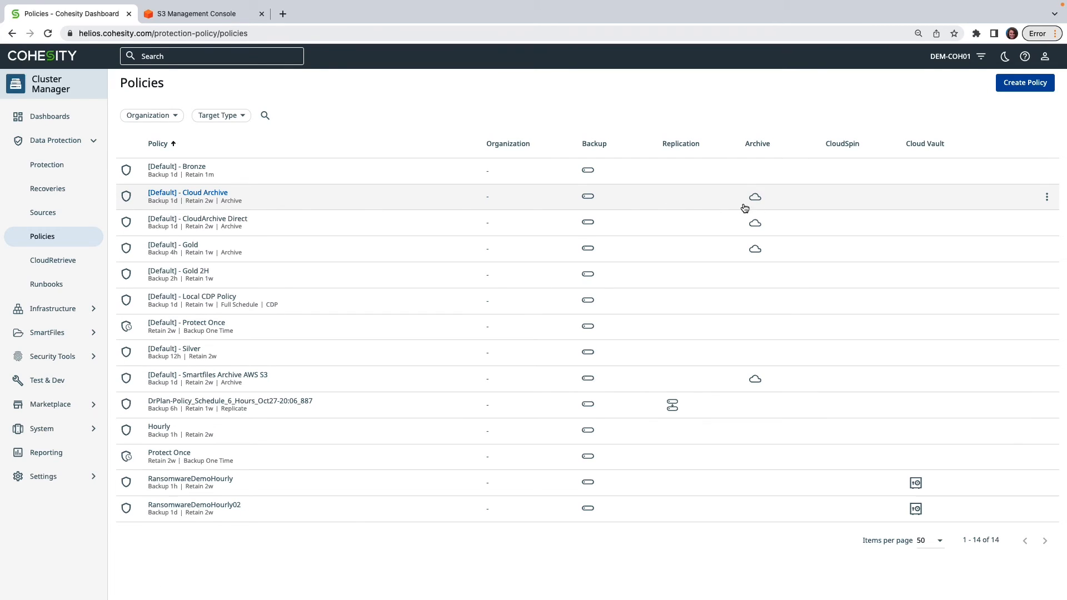
- Open the [Default] - Cloud Archive policy for editing, review its backup, retention and archive settings, and leave without saving
{"action": "left_click", "coordinate": [1047, 199]}
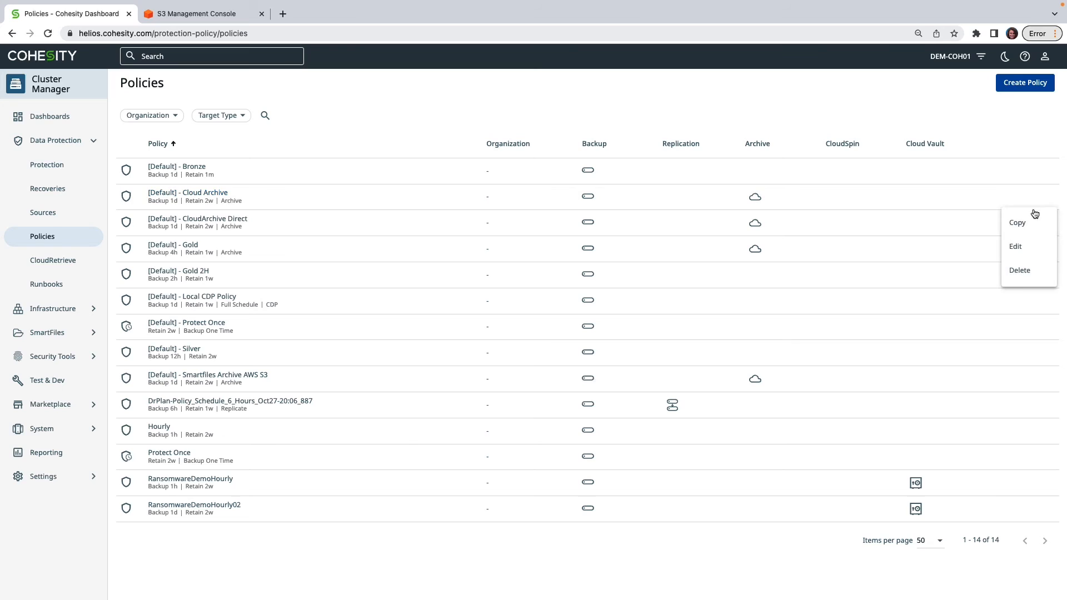
{"action": "left_click", "coordinate": [1023, 244]}
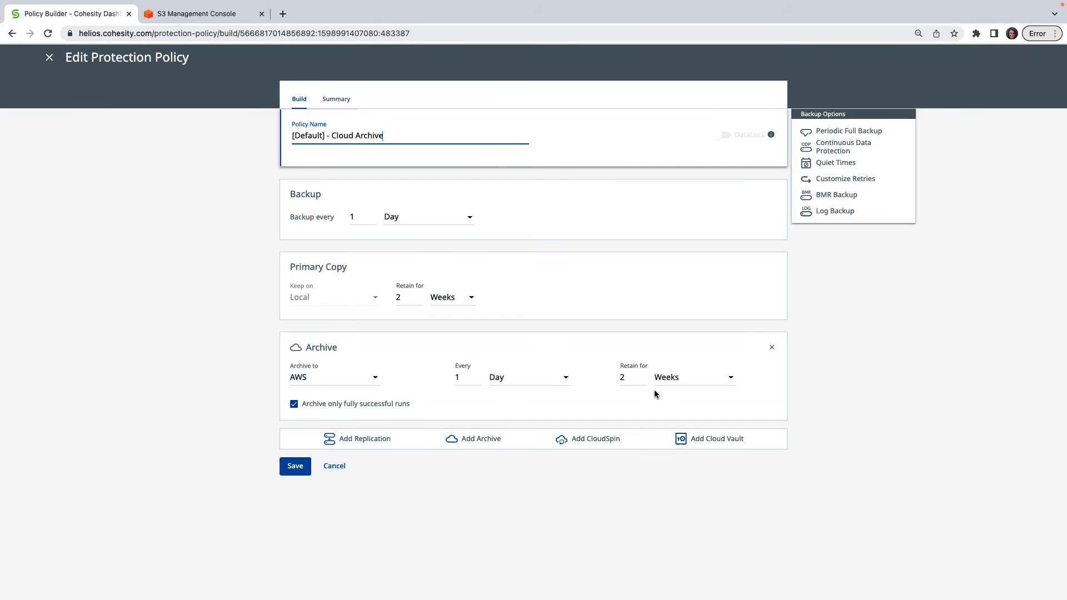
{"action": "left_click", "coordinate": [343, 469]}
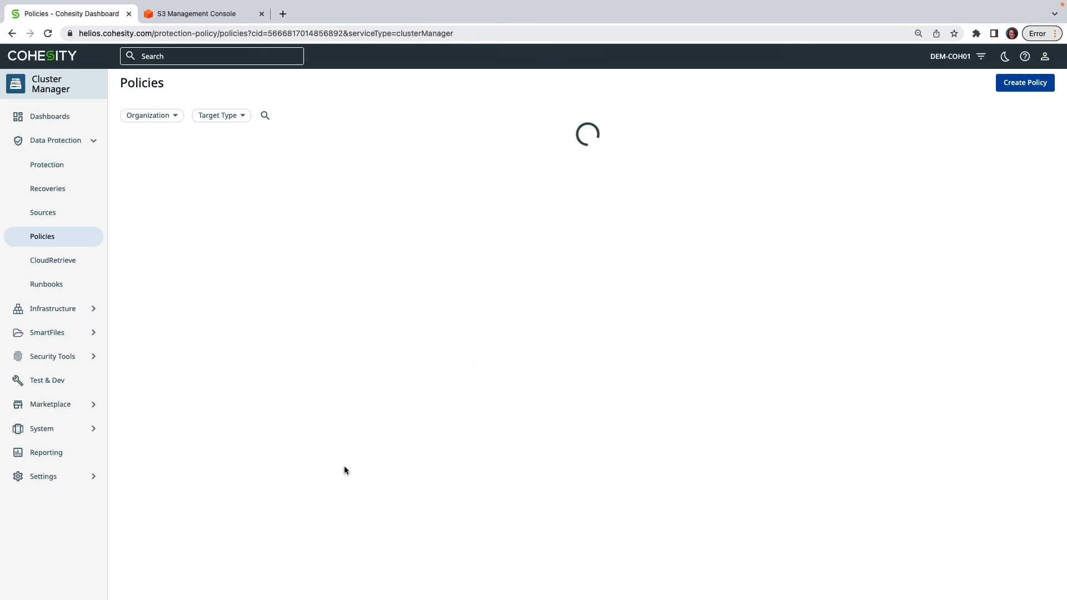
- Go to the cluster's protection groups and open the [Default] - CloudArchive Documents View group for editing
{"action": "left_click", "coordinate": [47, 163]}
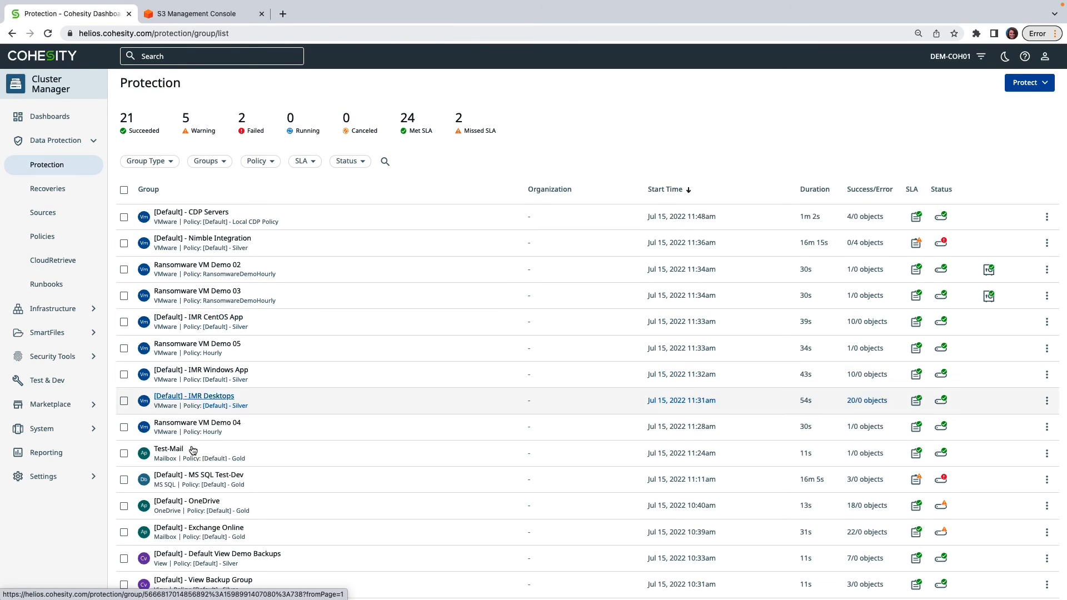
{"action": "scroll", "coordinate": [244, 478], "scroll_direction": "down", "scroll_amount": 3}
{"action": "scroll", "coordinate": [243, 482], "scroll_direction": "down", "scroll_amount": 7}
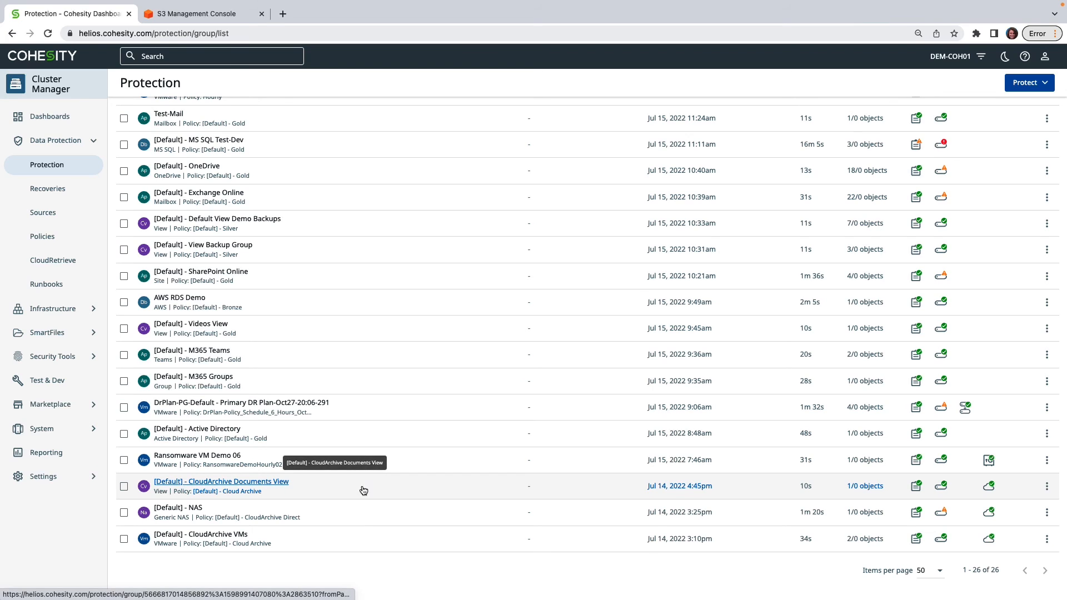
{"action": "left_click", "coordinate": [1047, 488]}
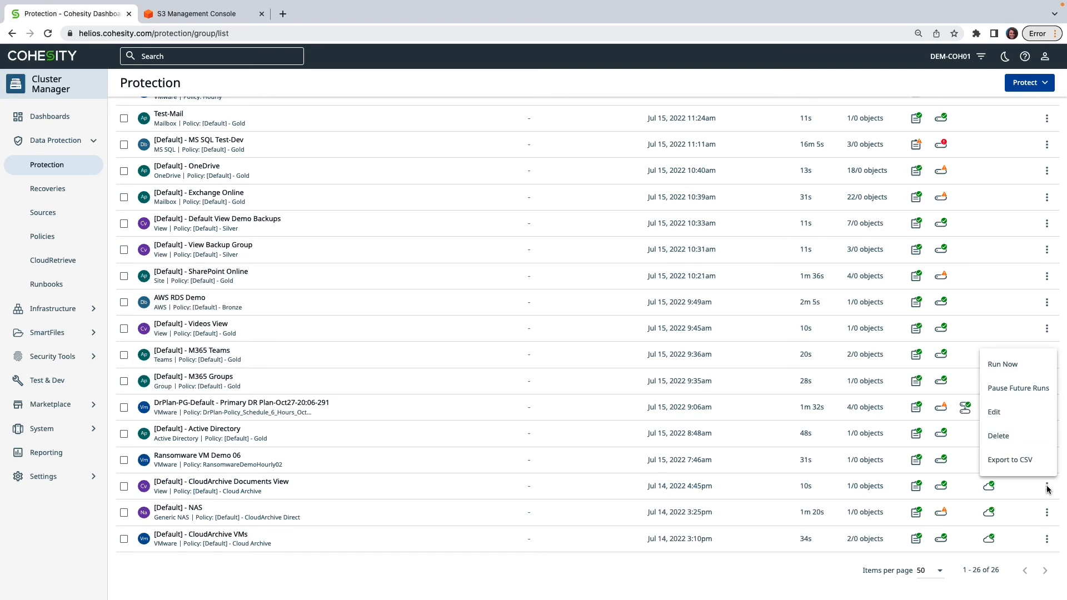
{"action": "left_click", "coordinate": [1018, 420]}
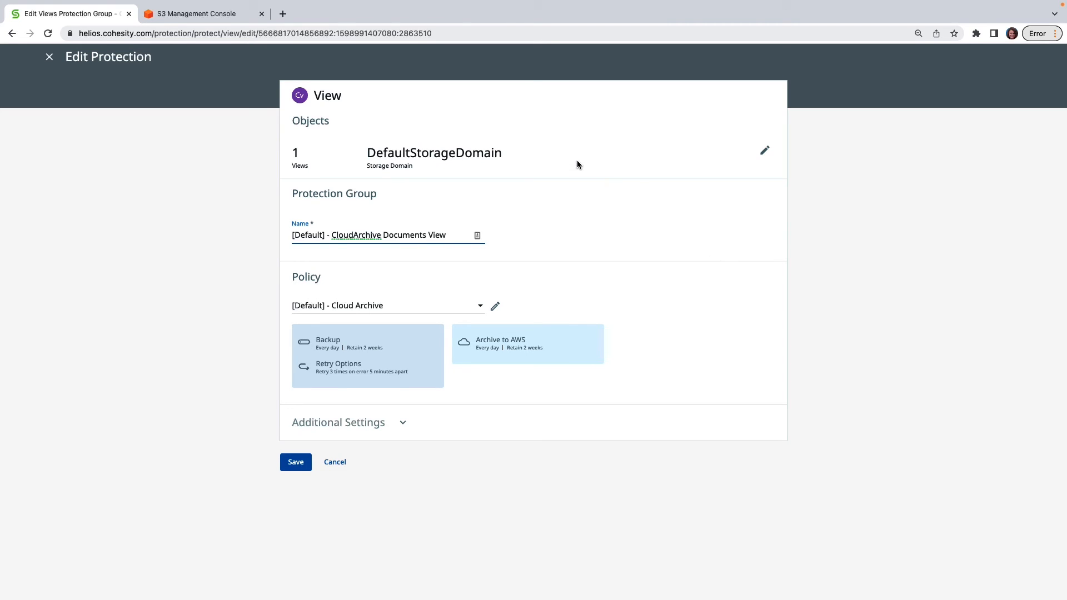
- Examine the protection group's objects, assigned policy and additional settings, and leave the editor without saving
{"action": "left_click", "coordinate": [709, 159]}
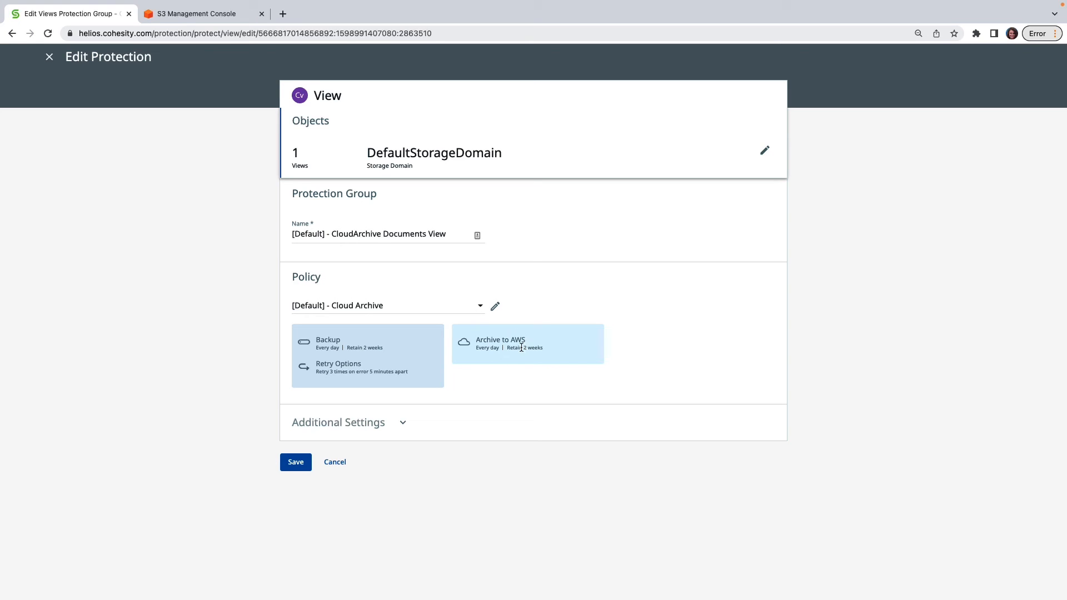
{"action": "left_click", "coordinate": [403, 424]}
{"action": "scroll", "coordinate": [665, 474], "scroll_direction": "down", "scroll_amount": 3}
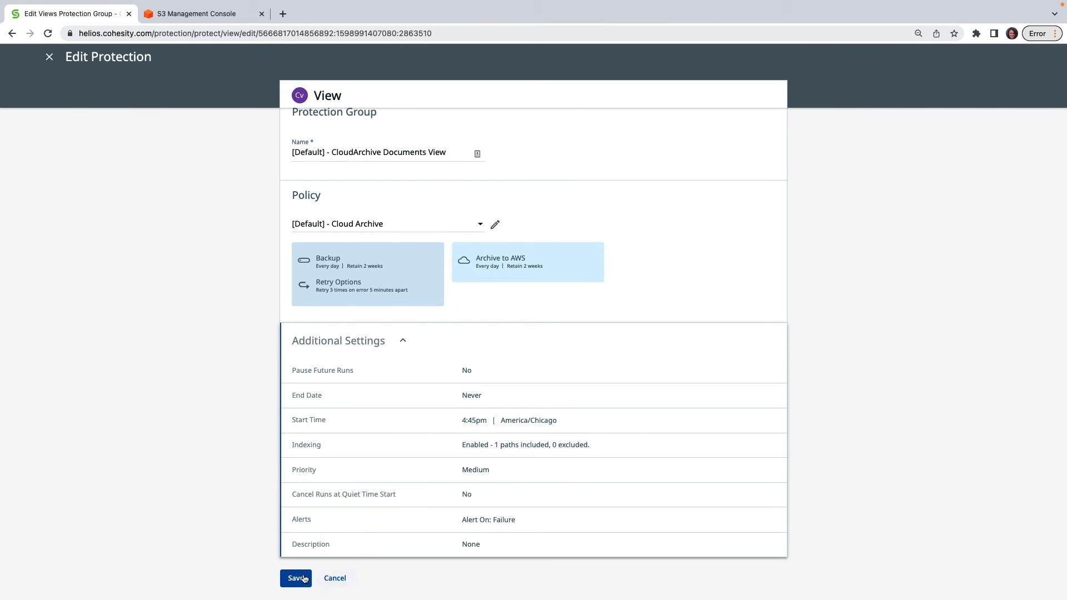
{"action": "left_click", "coordinate": [336, 580]}
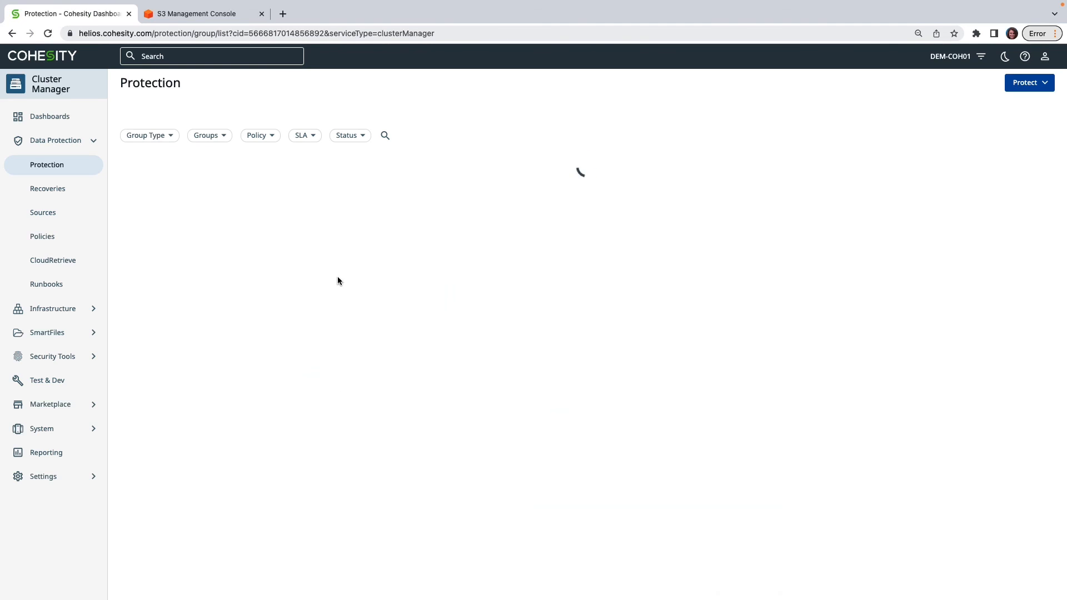
{"action": "left_click", "coordinate": [172, 14]}
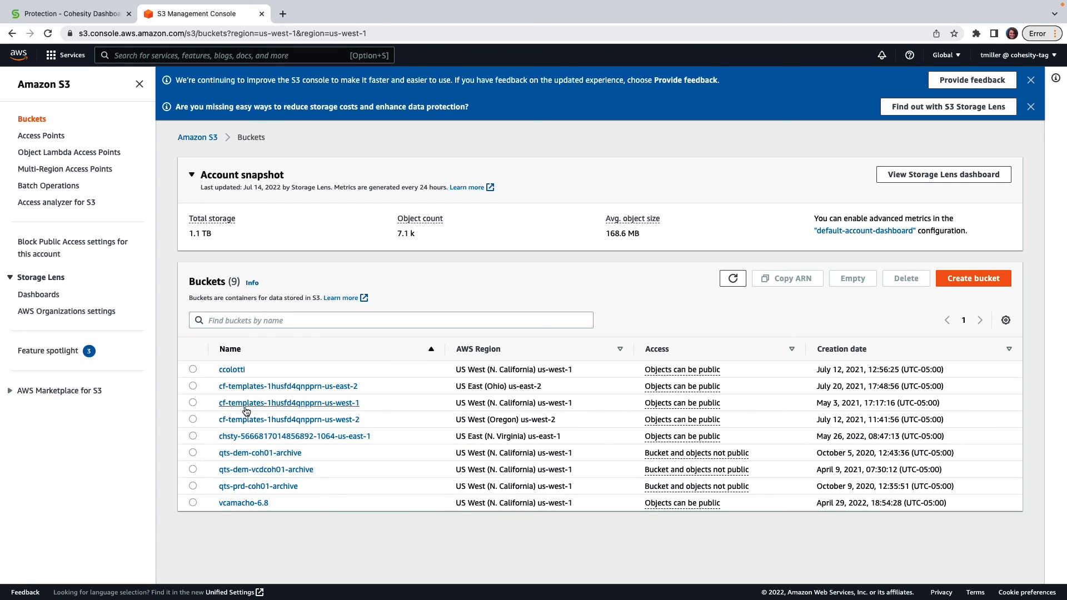
{"action": "left_click", "coordinate": [289, 453]}
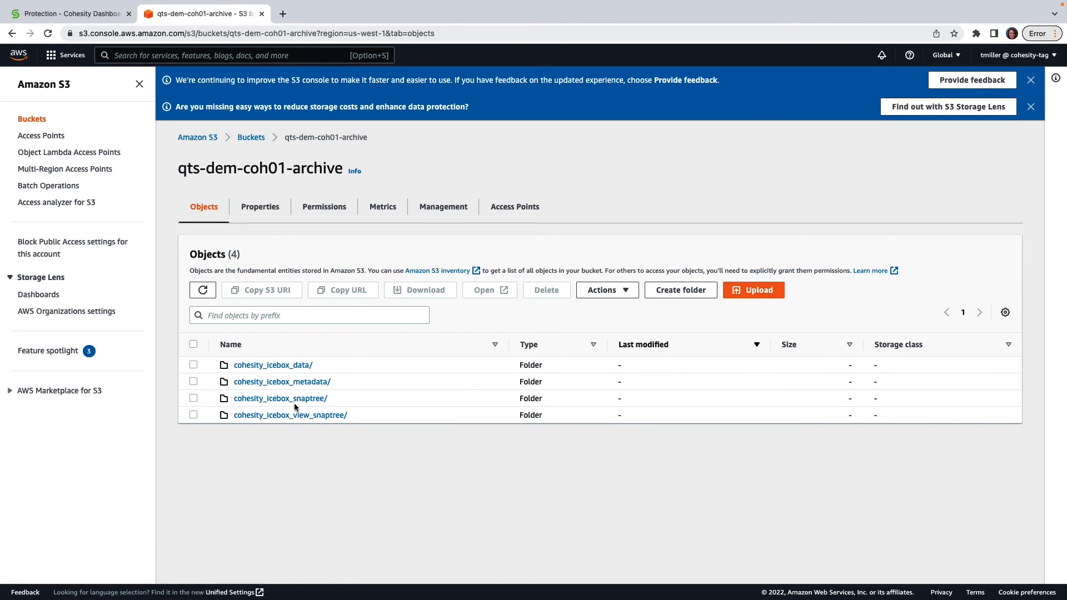
{"action": "left_click", "coordinate": [322, 388]}
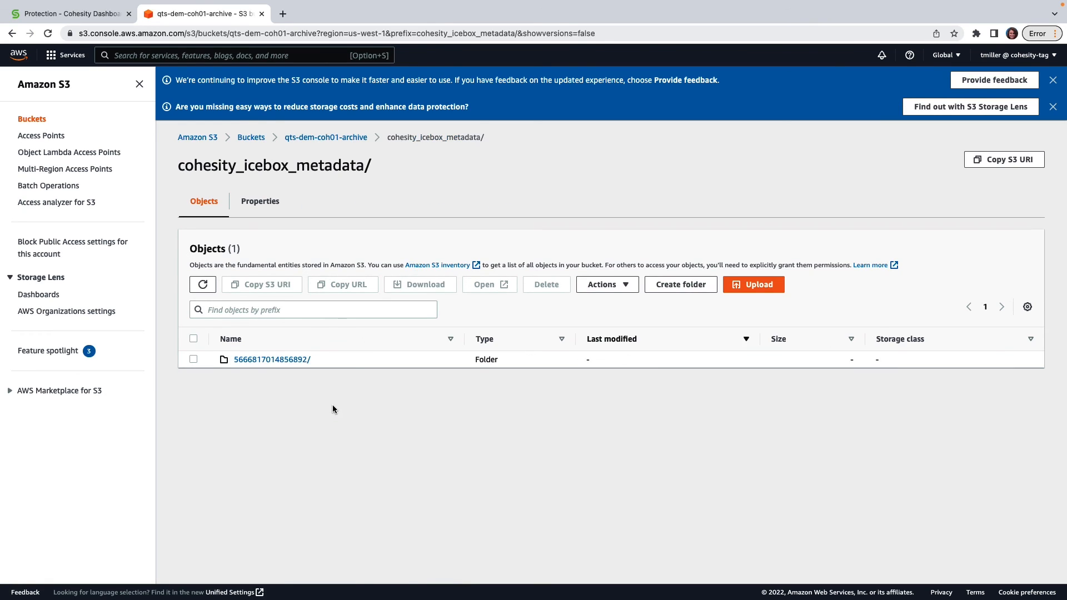
{"action": "left_click", "coordinate": [276, 362]}
{"action": "left_click", "coordinate": [276, 360]}
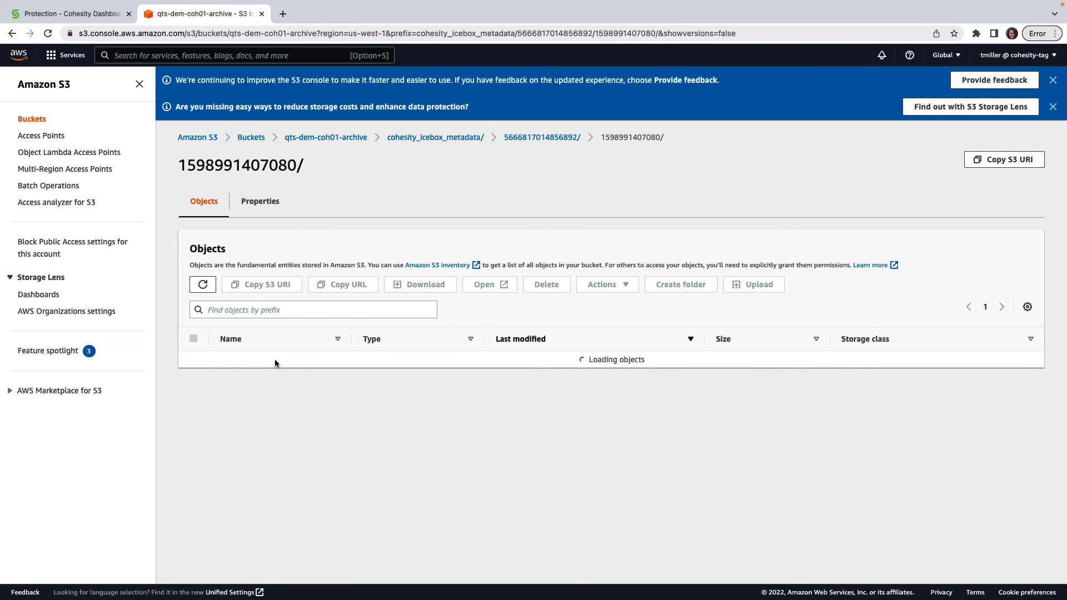